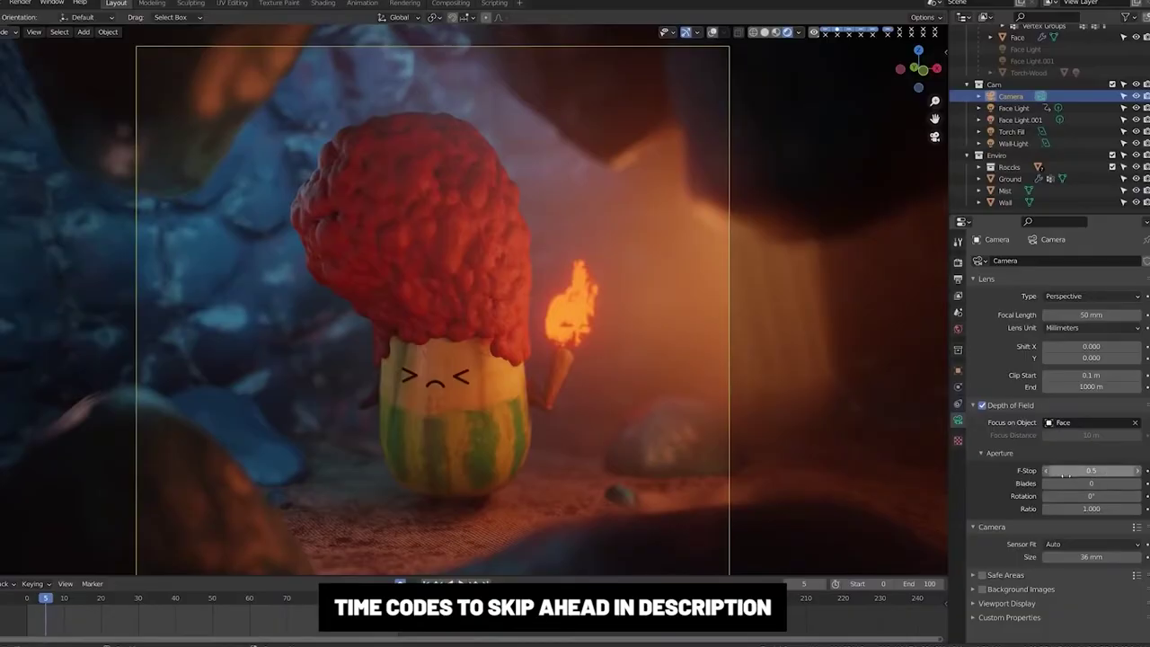
Drop the demo cameras' Depth of Field F-Stop to 0.2 and raise Neighbor Rejection to 13.49
drag(1046, 474, 1029, 475)
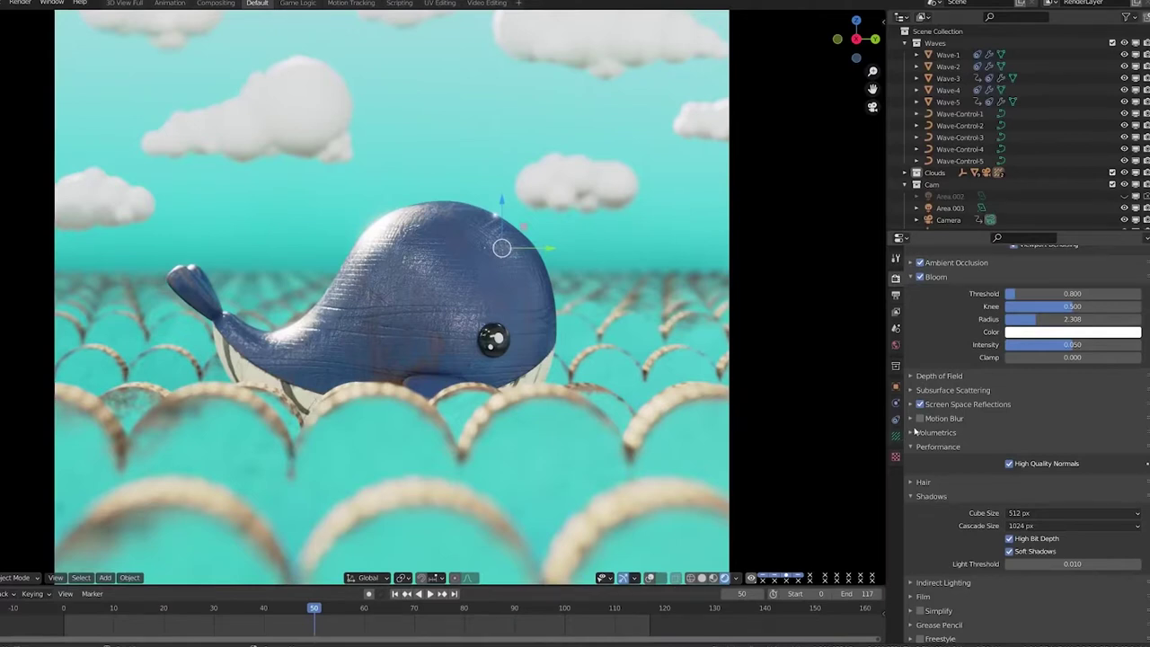
scroll(915, 432, up, 3)
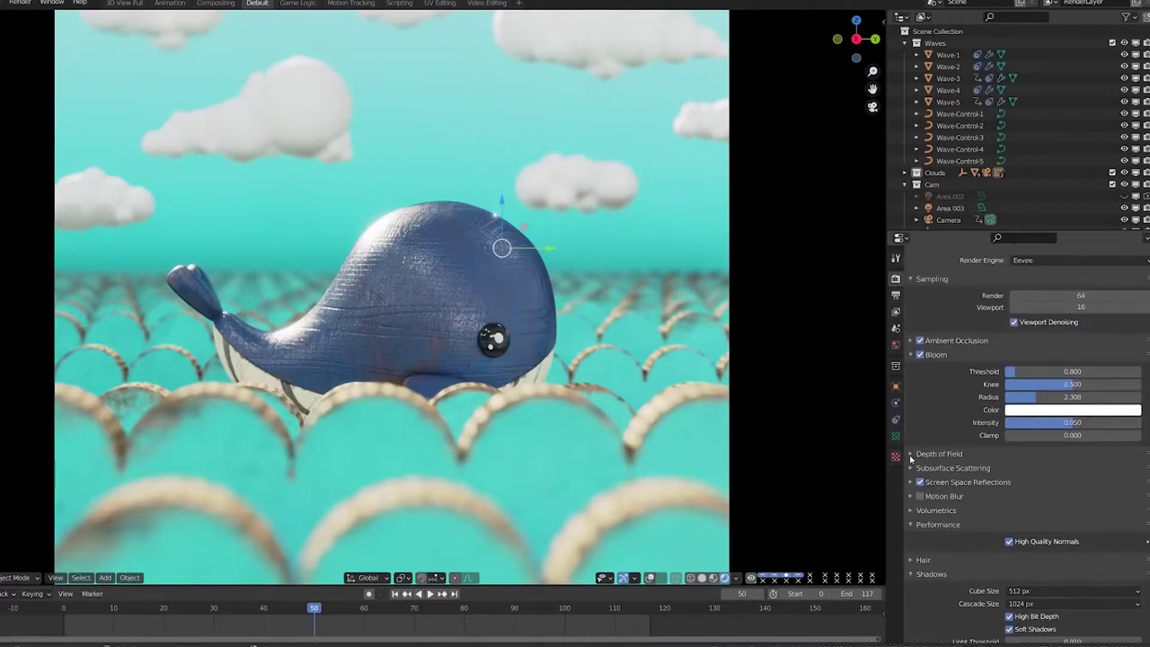
click(910, 453)
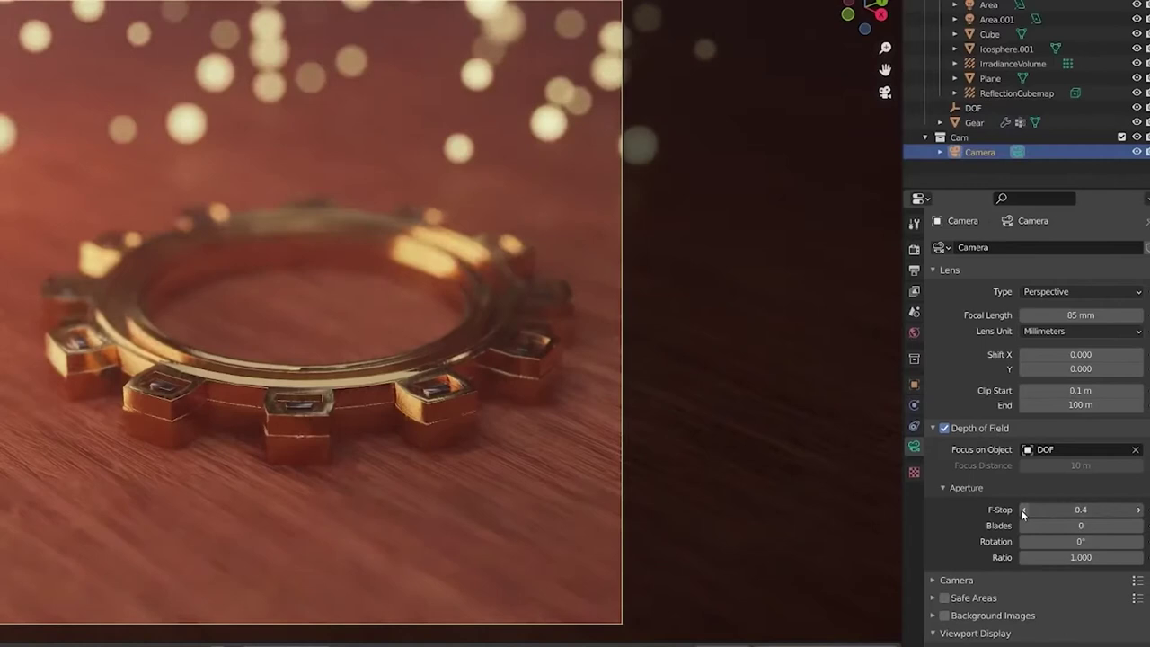
click(1021, 509)
click(1020, 509)
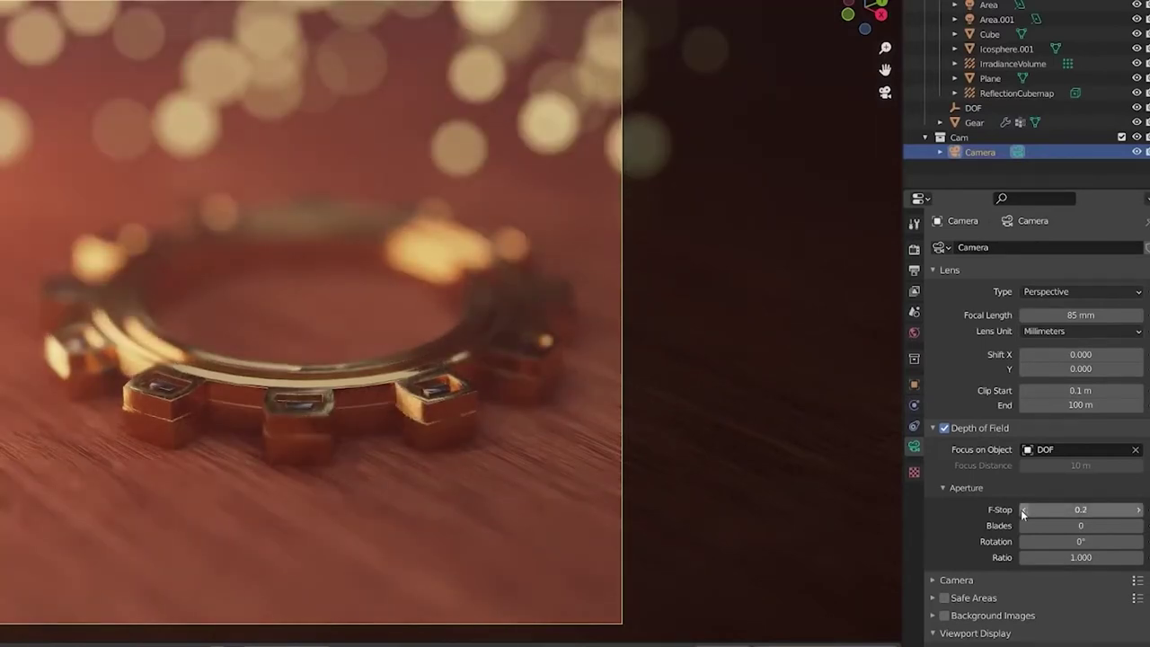
click(1021, 509)
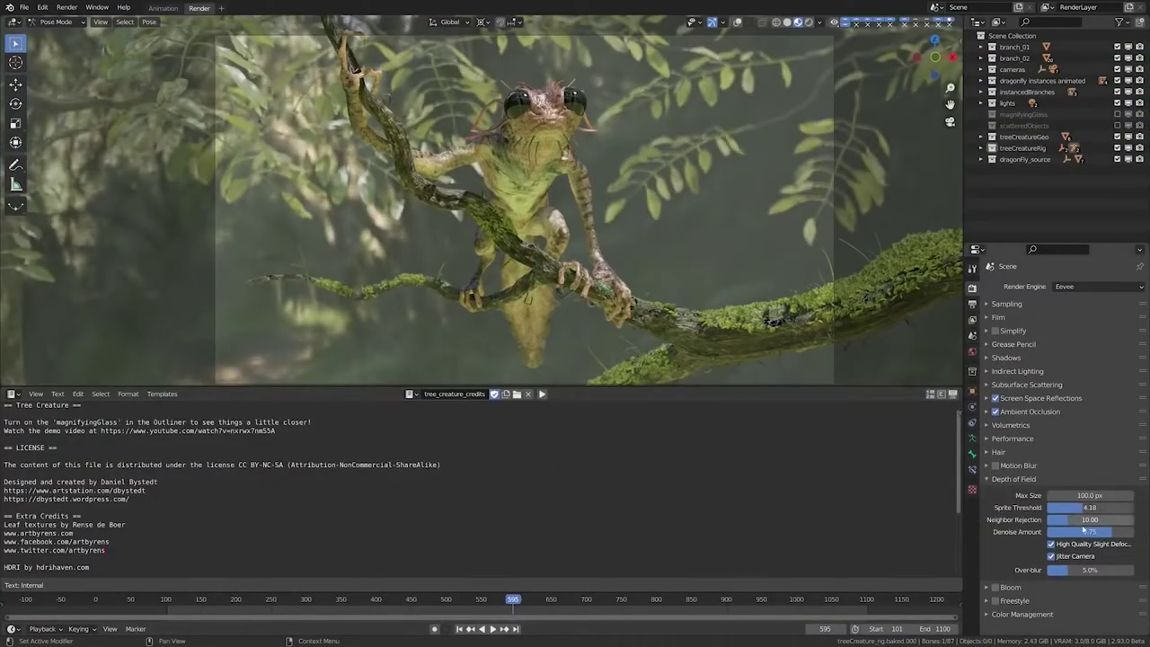
drag(1089, 519, 1106, 520)
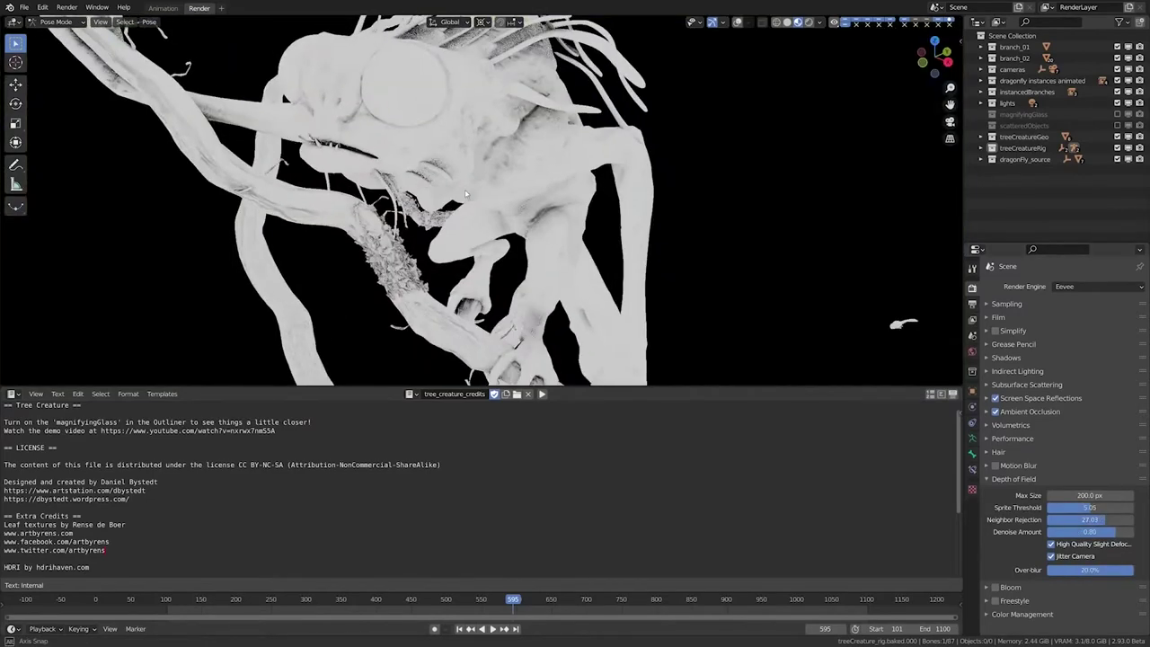
middle_drag(539, 179, 355, 130)
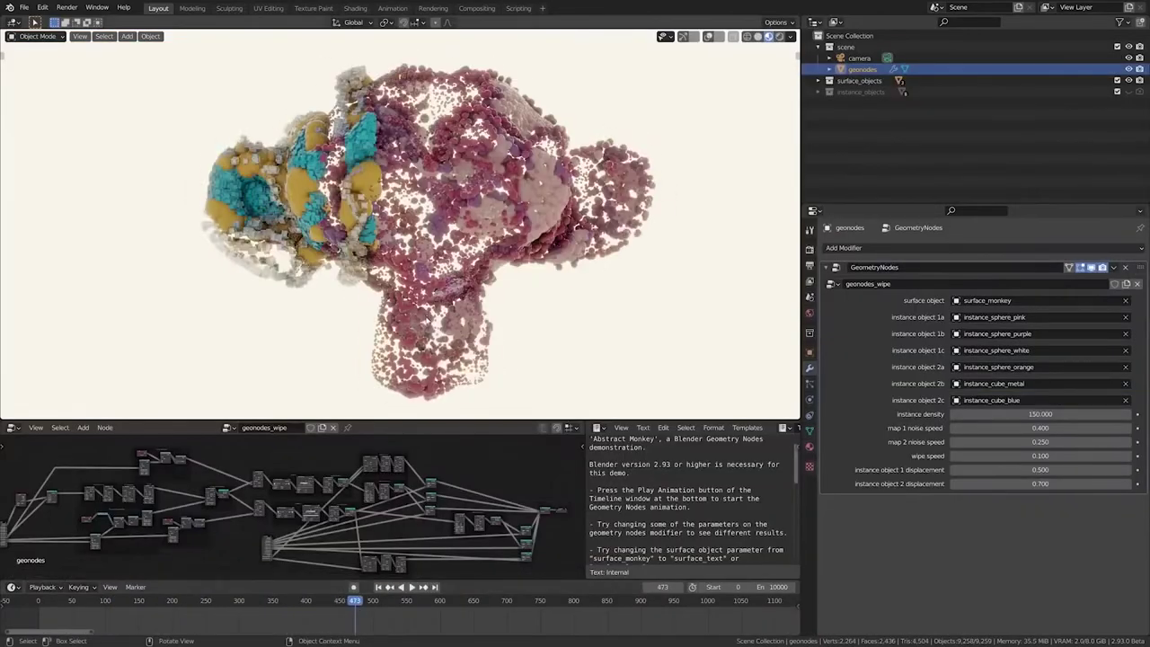
Stop the animation and look over the node tree, the well and the pond demo
scroll(472, 280, up, 10)
key(space)
scroll(472, 280, down, 10)
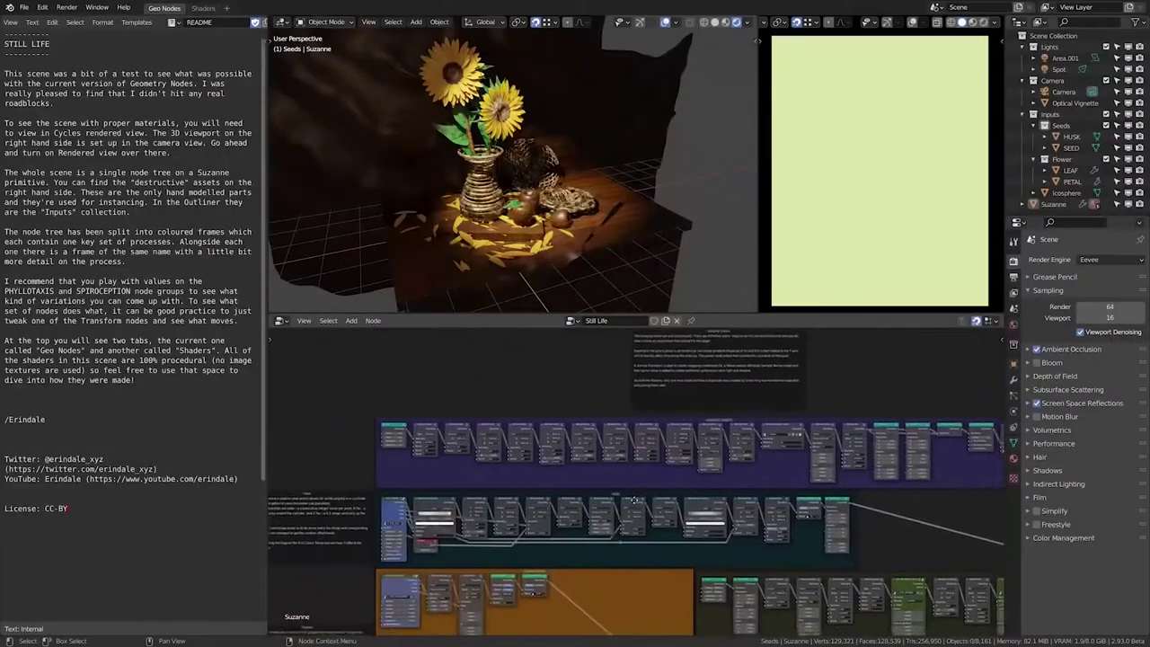
middle_drag(634, 500, 608, 421)
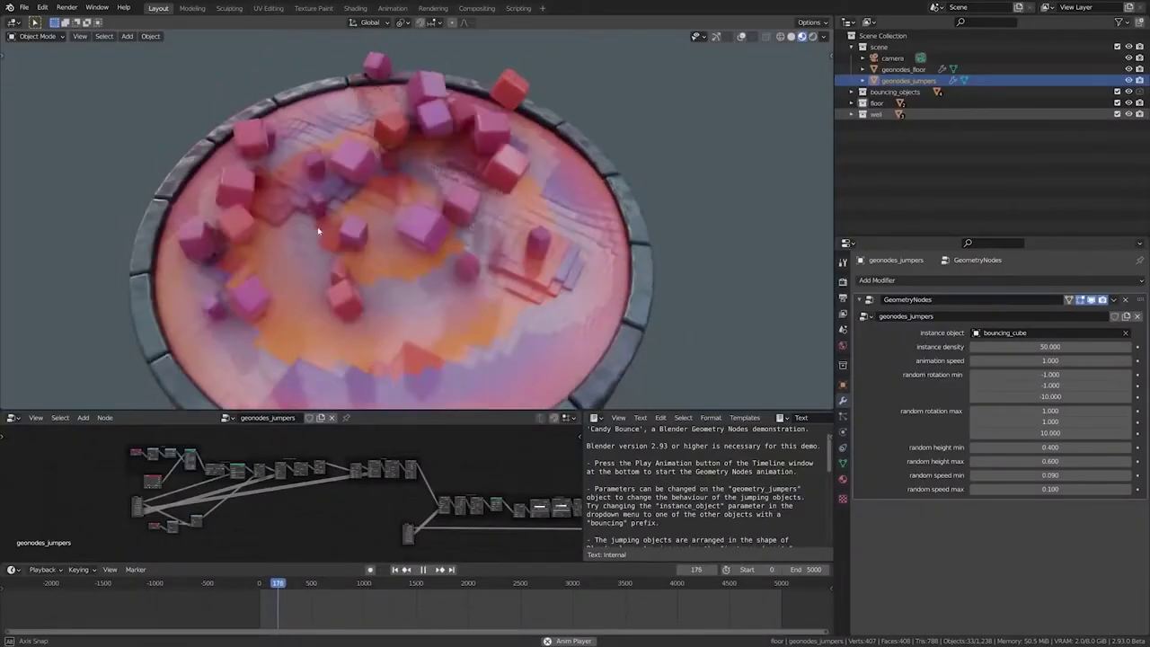
middle_drag(318, 232, 331, 175)
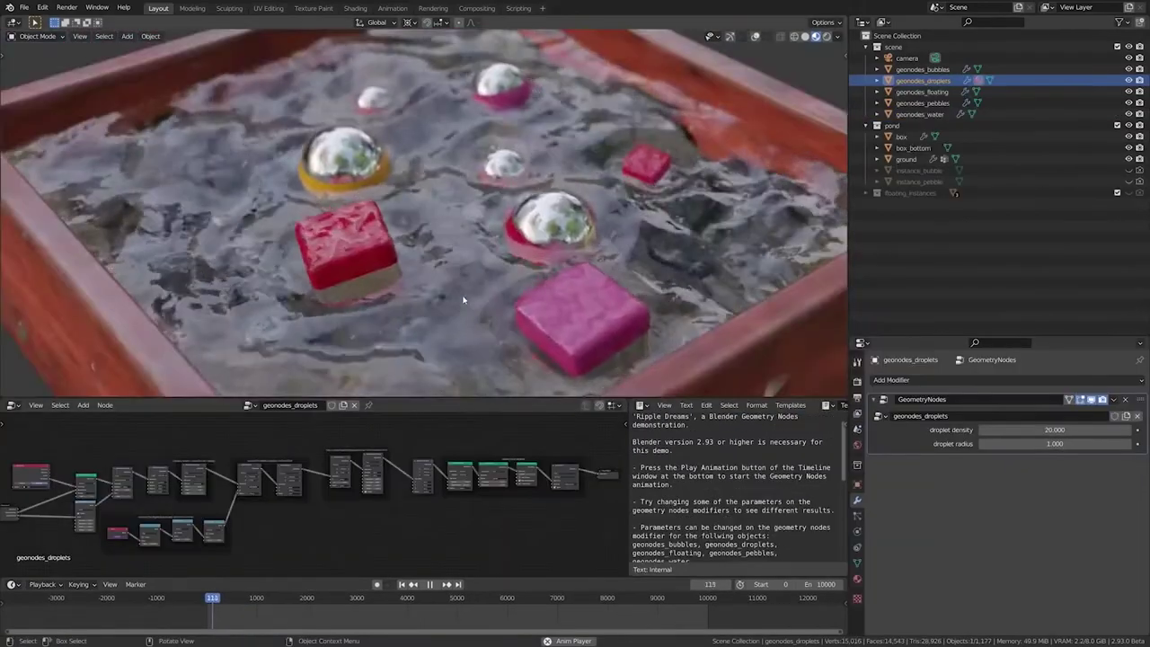
middle_drag(422, 269, 271, 156)
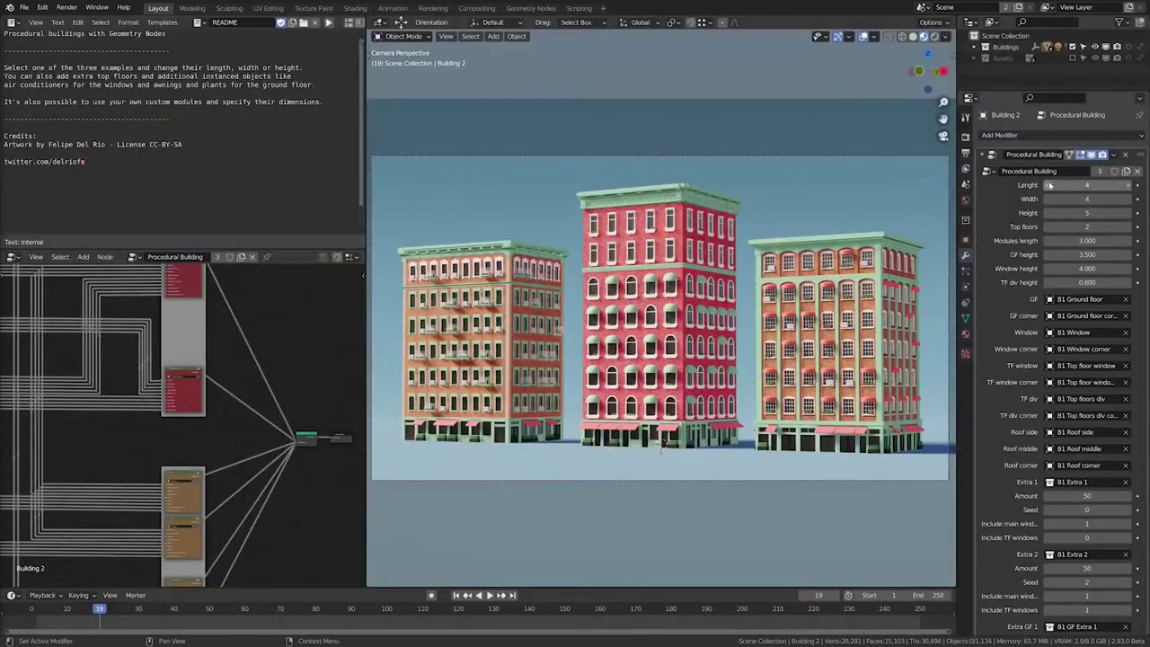
Widen the middle red building and raise its Height from 6 to 7
click(1128, 199)
click(1129, 213)
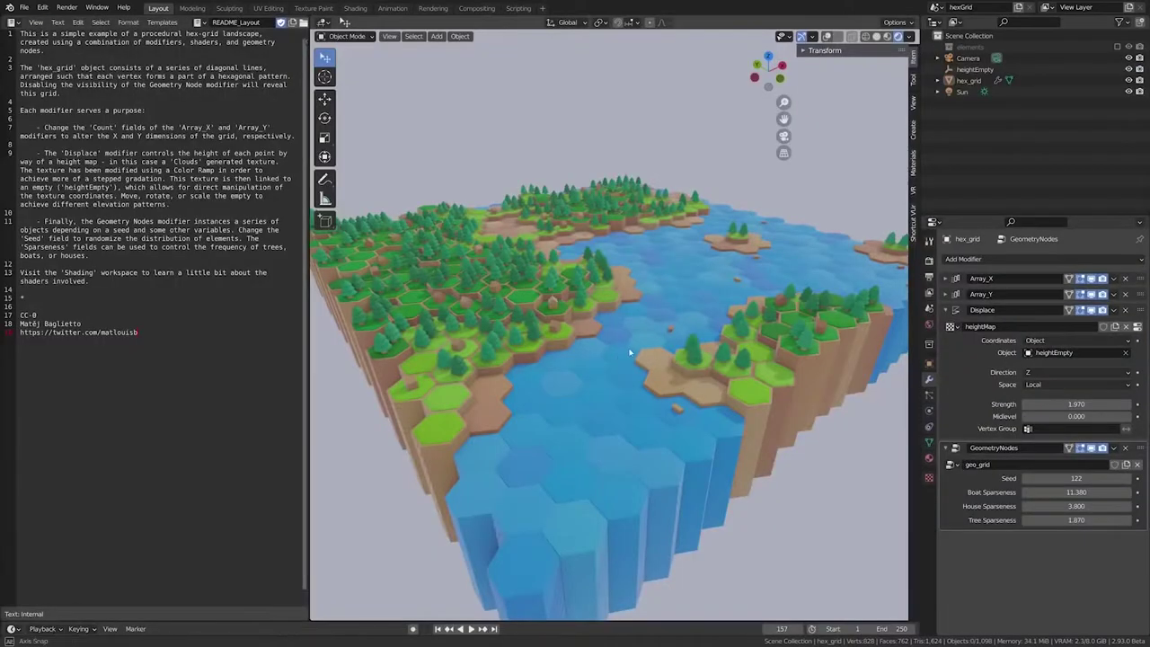
middle_drag(630, 353, 557, 358)
Raise the GeometryNodes Seed on the hex landscape and the salad dish to reshuffle them
click(1127, 479)
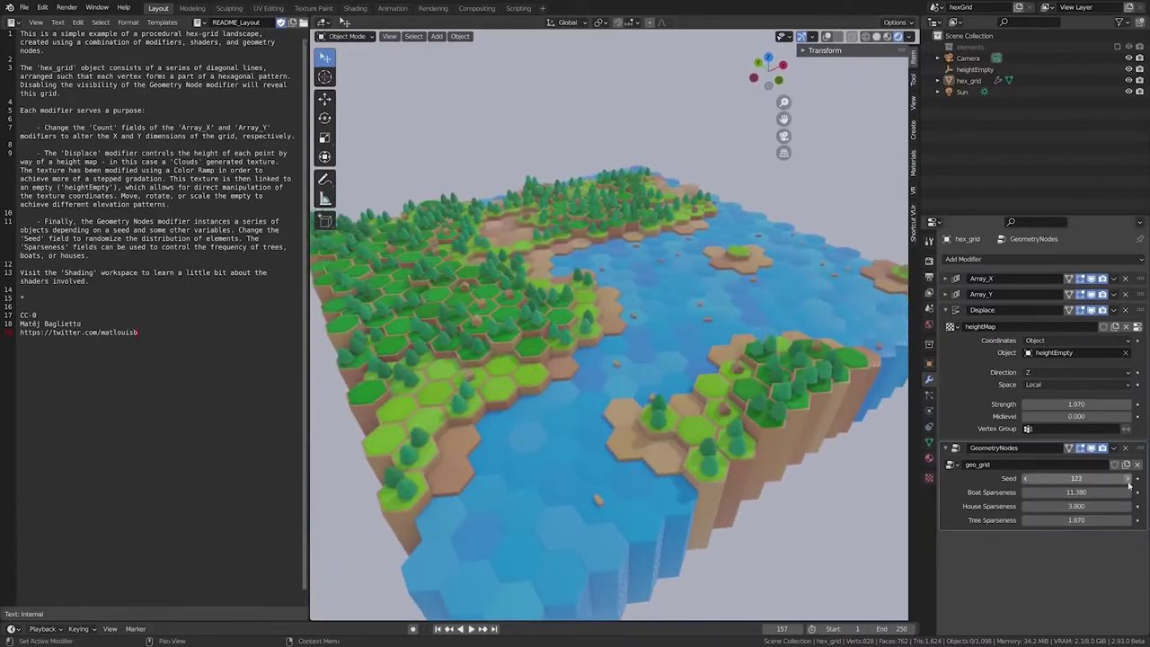
click(1127, 479)
click(1127, 479)
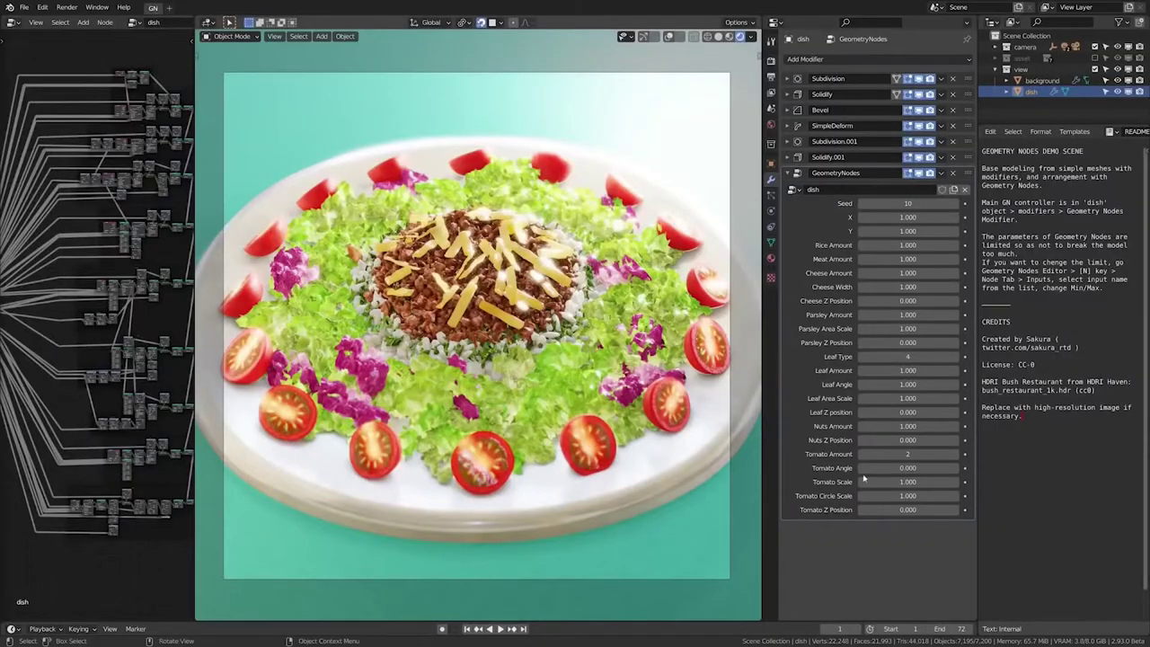
click(956, 206)
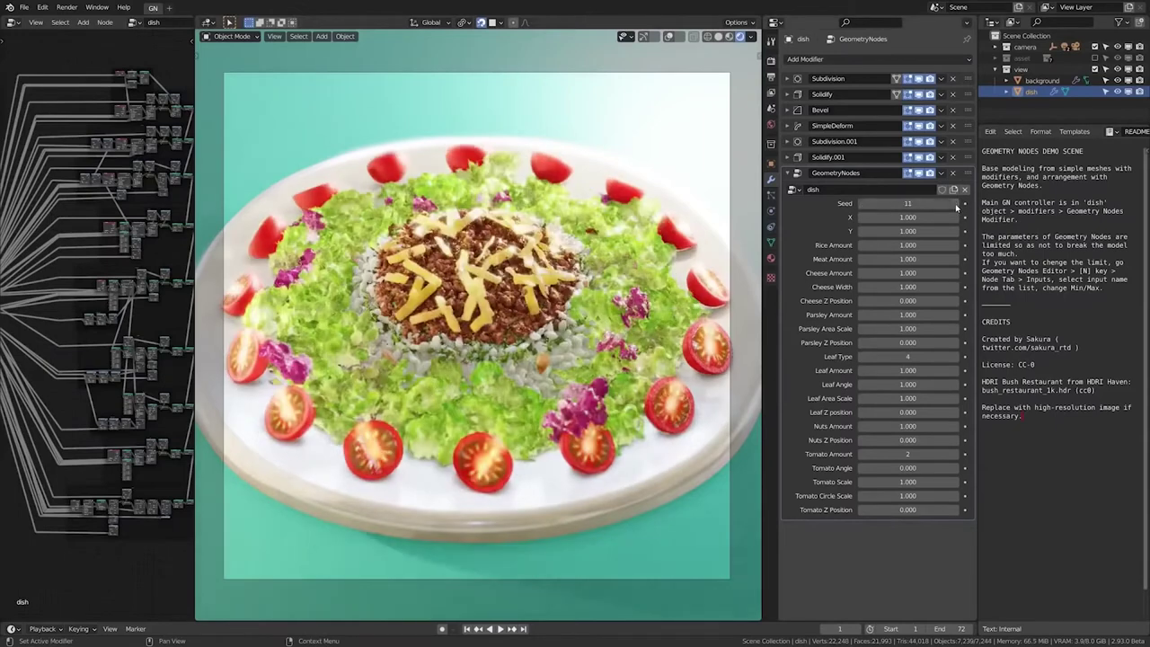
click(956, 206)
click(956, 205)
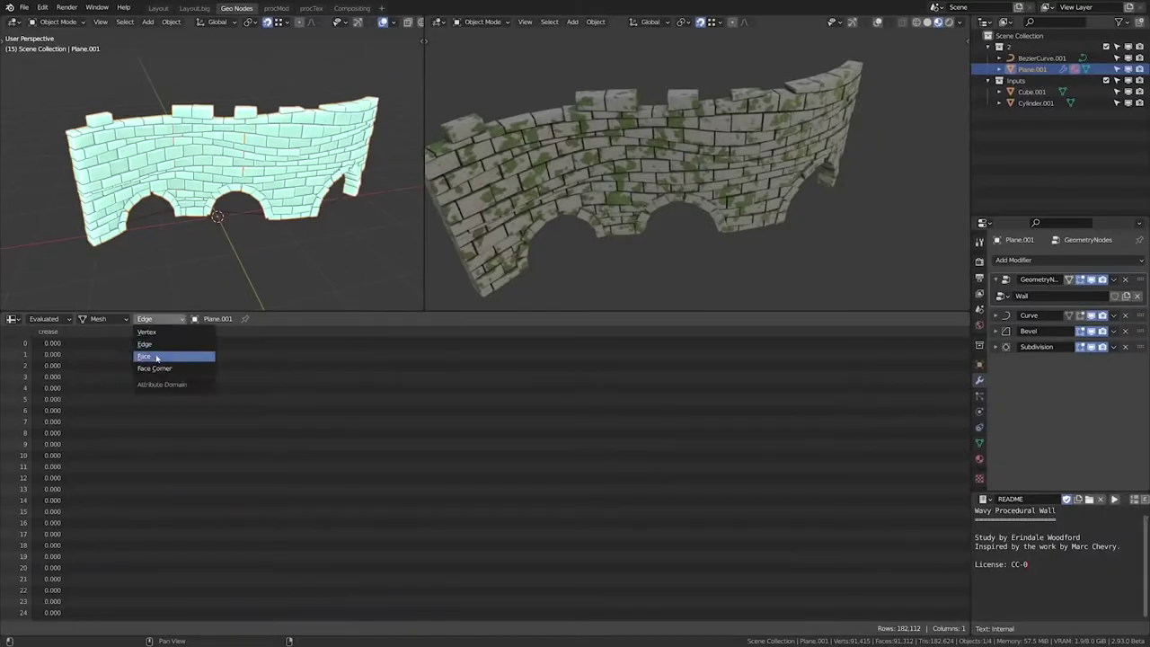
Switch the Spreadsheet domain to Face, then Vertex, to list the wall's attributes
click(157, 358)
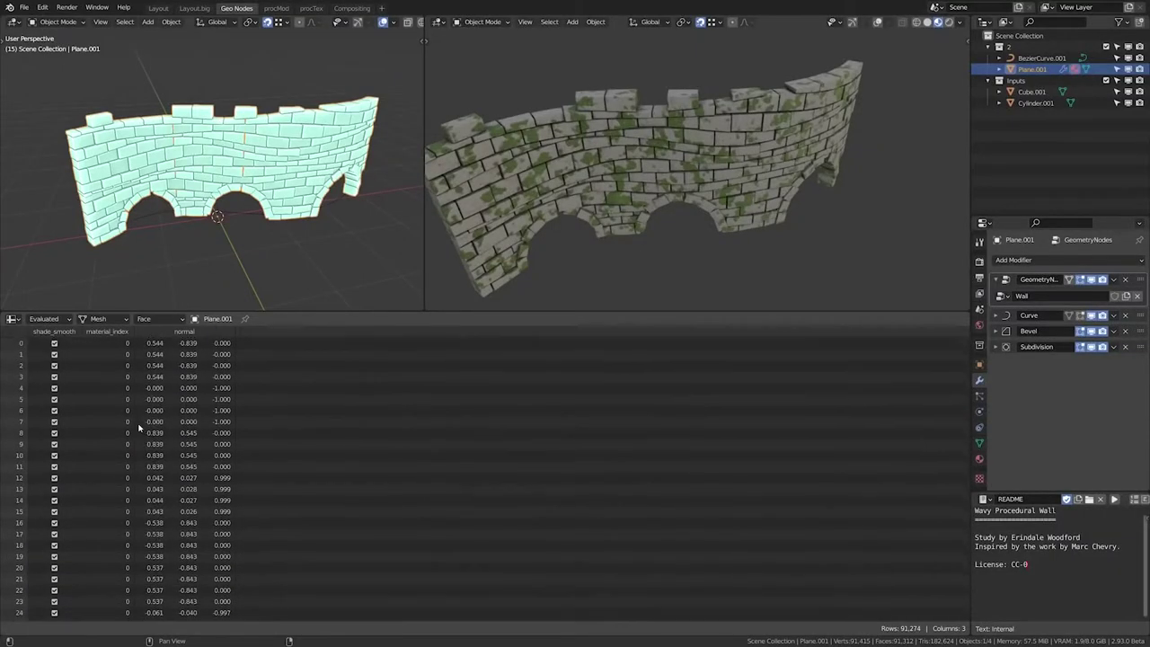
click(164, 336)
scroll(133, 421, down, 5)
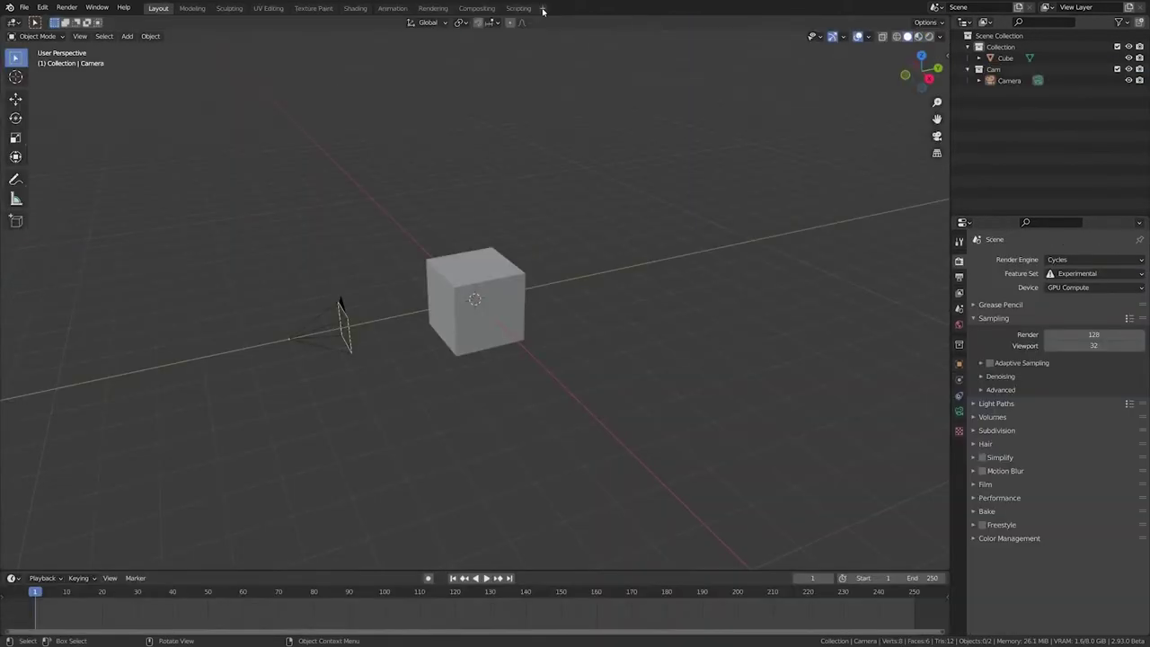
click(539, 8)
Add a General > Geometry Nodes workspace and orbit around the Wanderer character
mouse_move(541, 34)
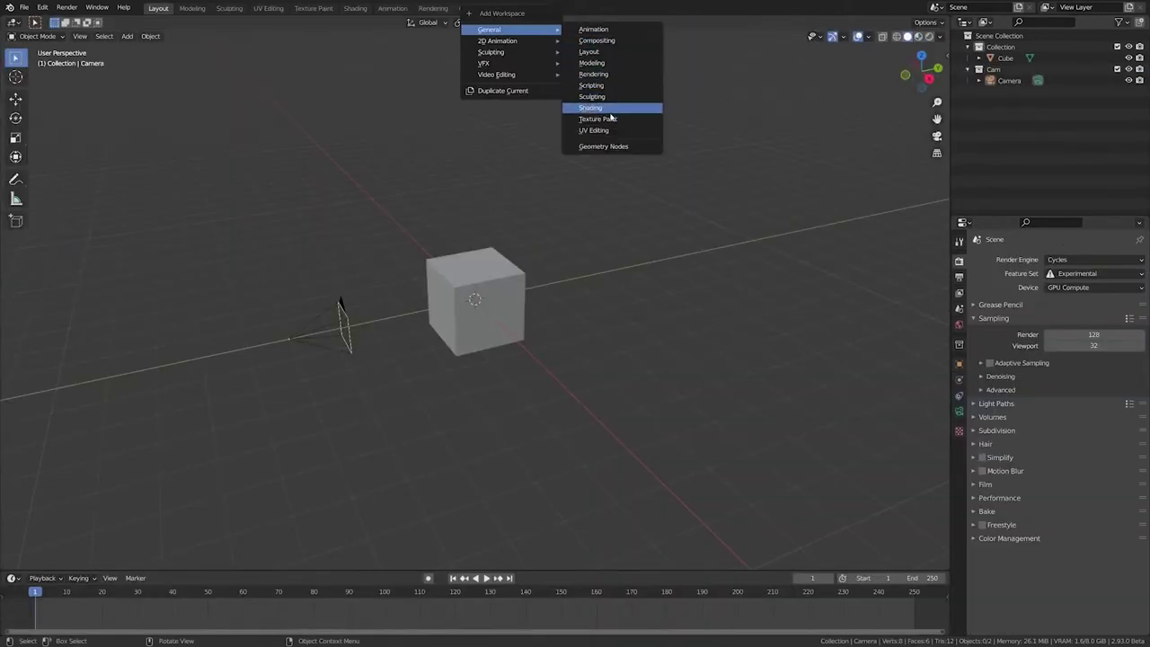
click(607, 146)
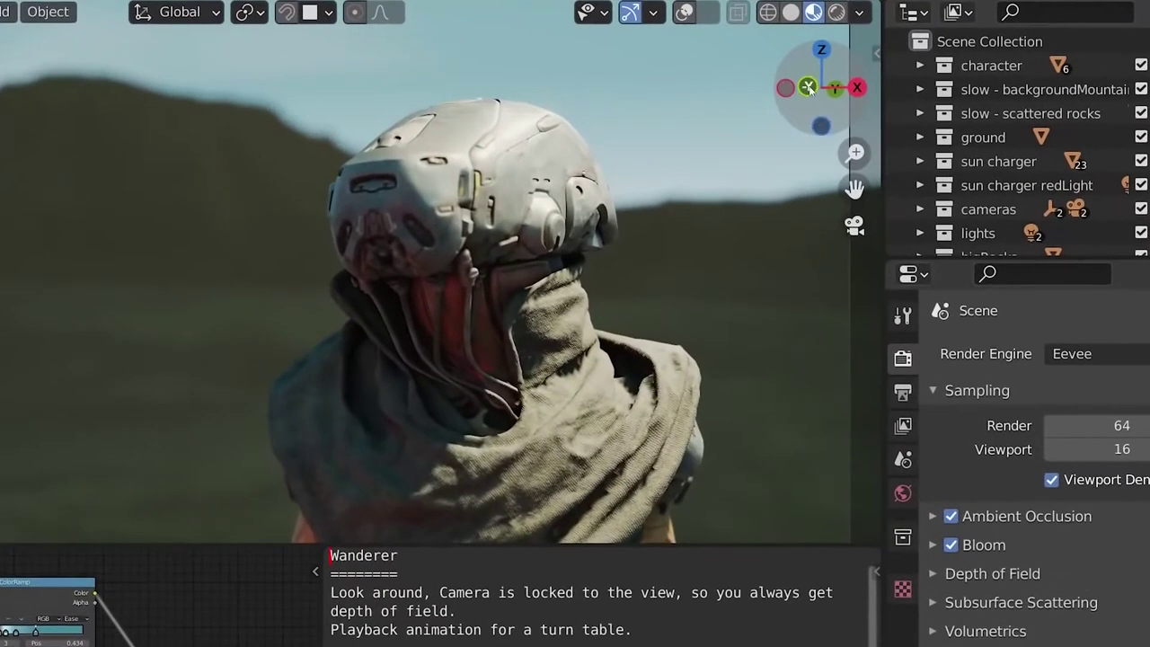
drag(843, 111, 737, 111)
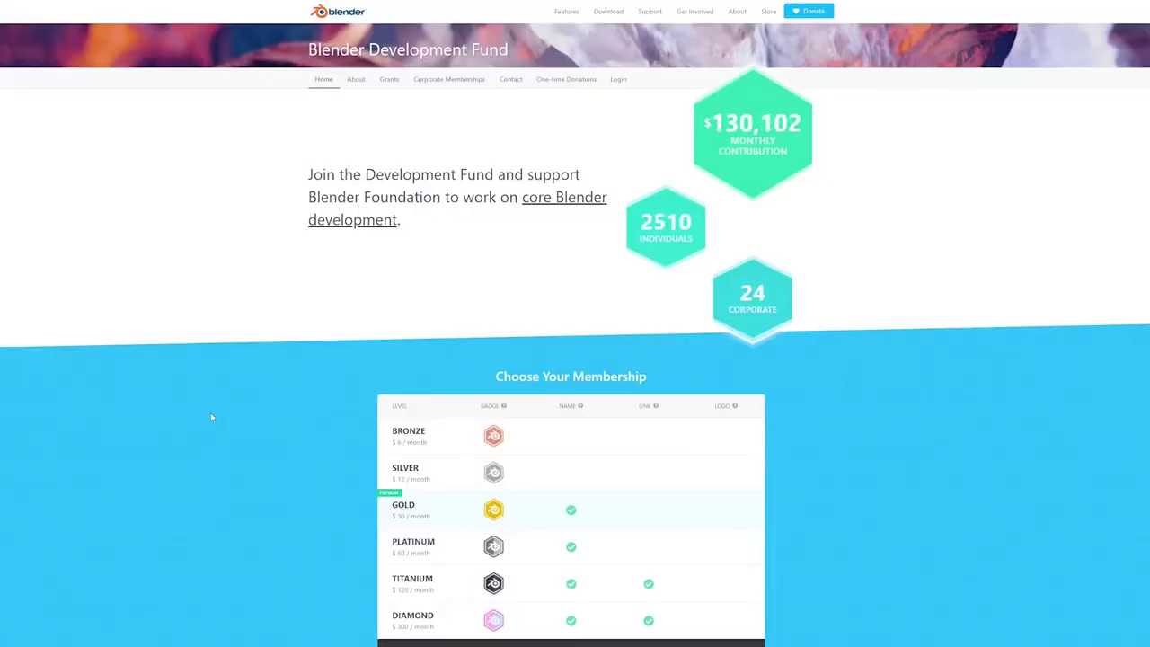
Scroll down the Development Fund page to the Choose Your Membership table
scroll(211, 417, down, 3)
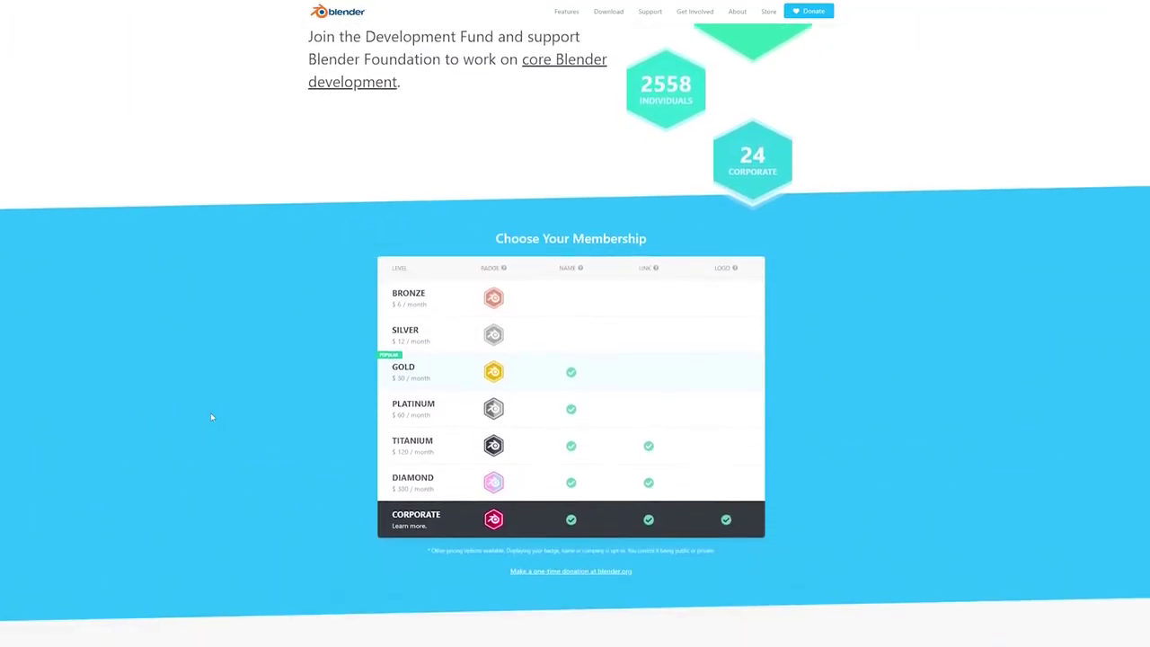
scroll(212, 417, down, 2)
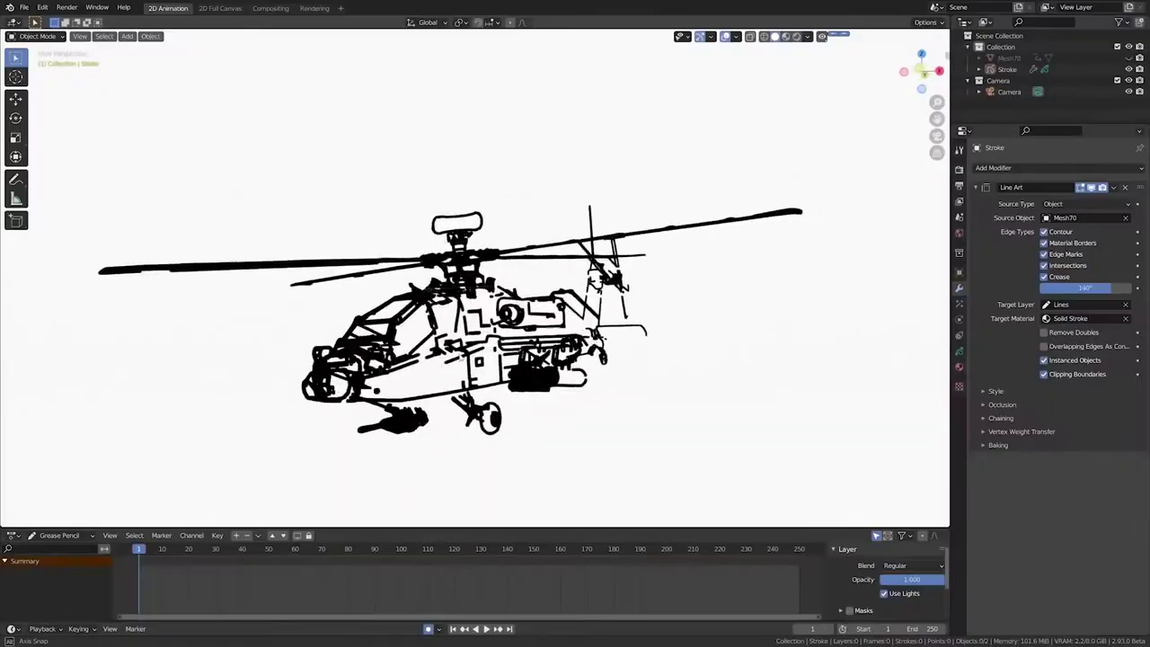
Orbit behind the line-art plane, then box-select a range of anime keyframes in the Dope Sheet
middle_drag(500, 378, 321, 376)
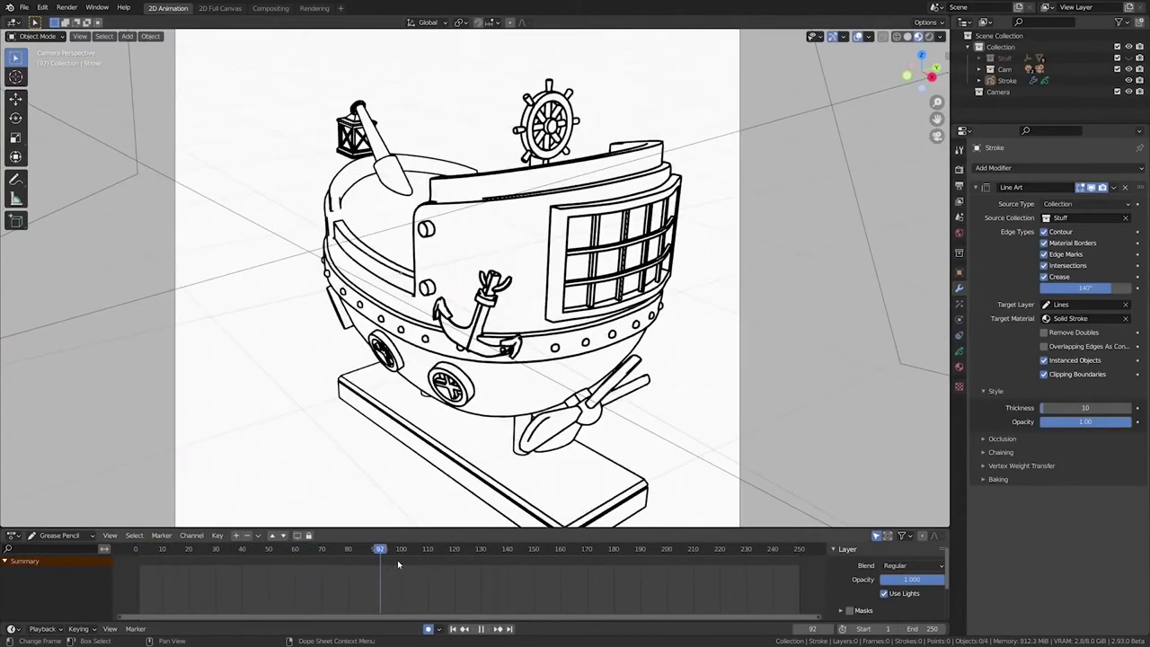
drag(160, 591, 800, 568)
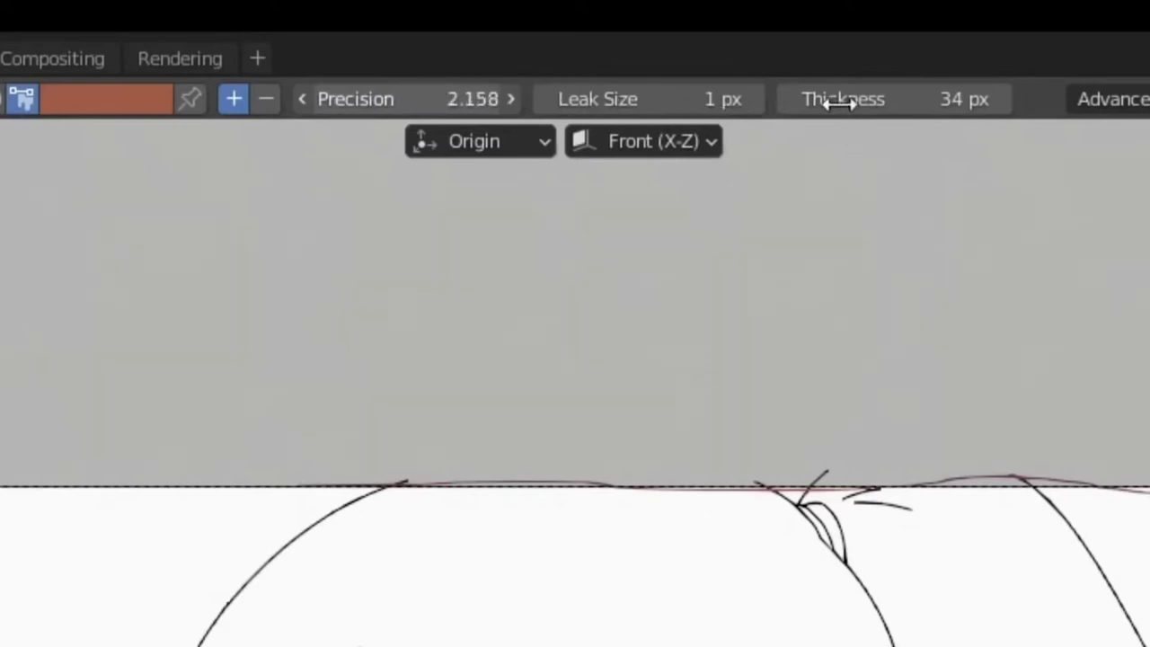
Fill the girl's back hair brown with fill Precision around 3.2
drag(838, 101, 1060, 93)
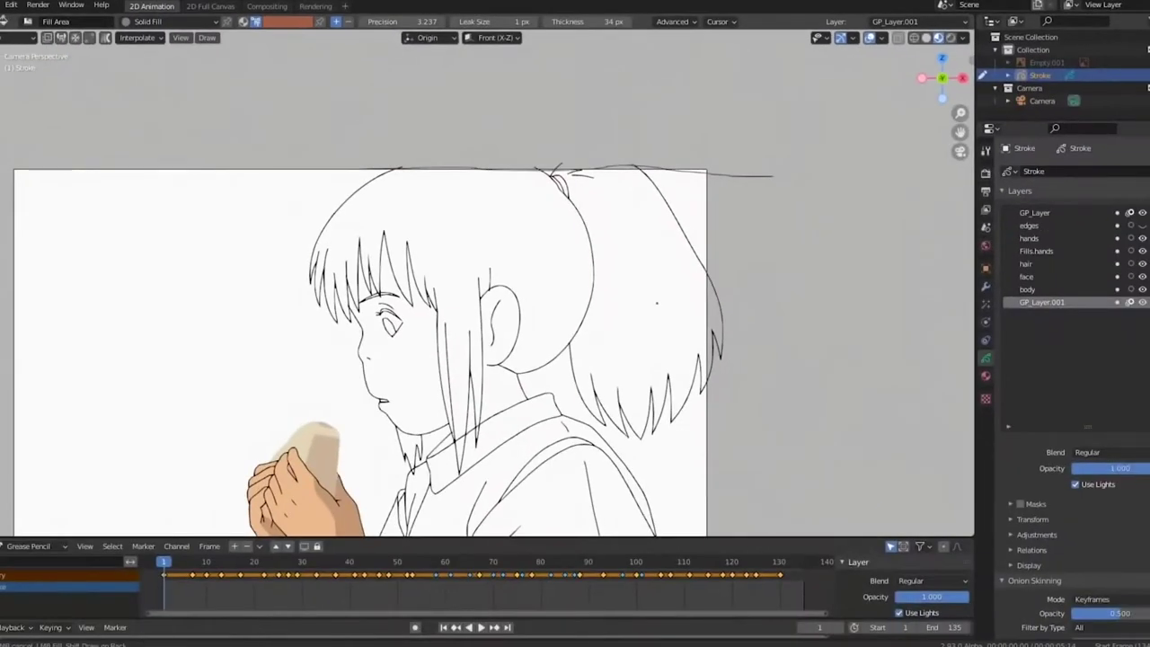
click(657, 303)
scroll(657, 303, up, 10)
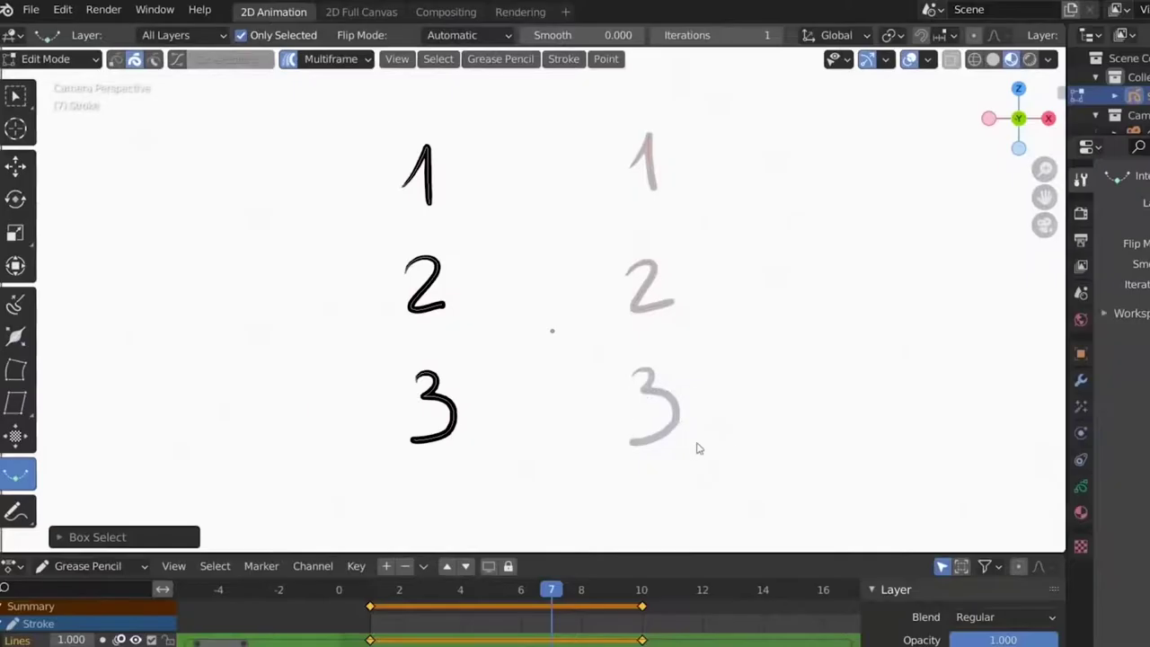
Interpolate in-between strokes for the number drawings and scrub through the frames
drag(698, 448, 579, 445)
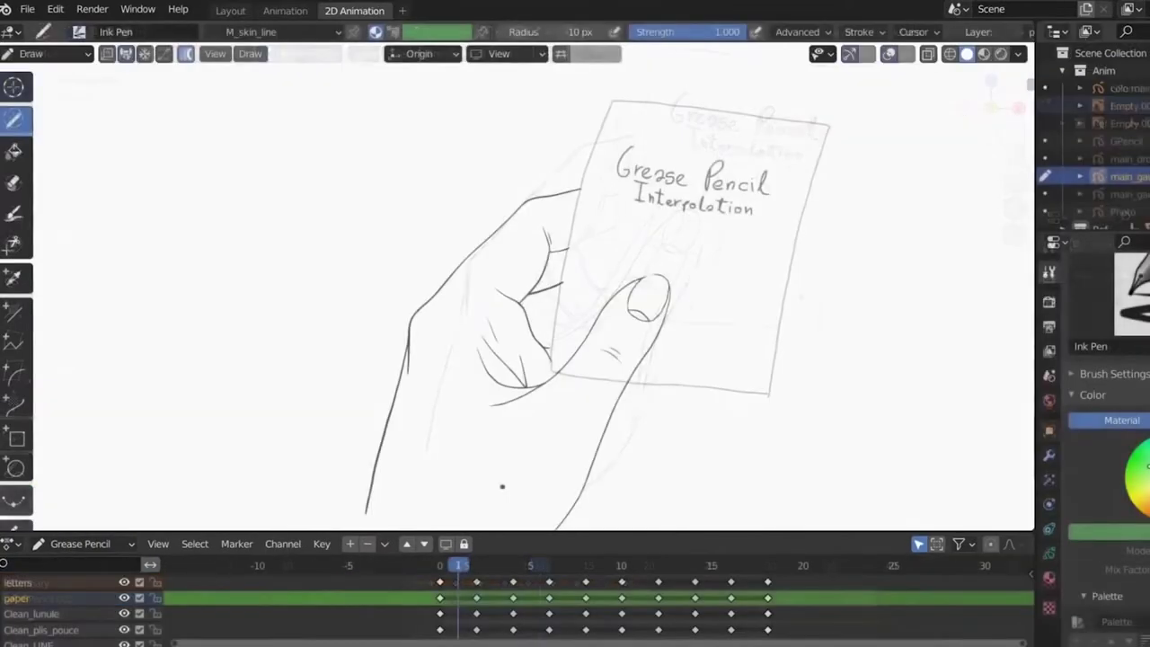
alt+middle_drag(629, 485, 517, 477)
mouse_move(416, 484)
alt+middle_down()
mouse_move(677, 483)
mouse_move(458, 485)
alt+middle_up()
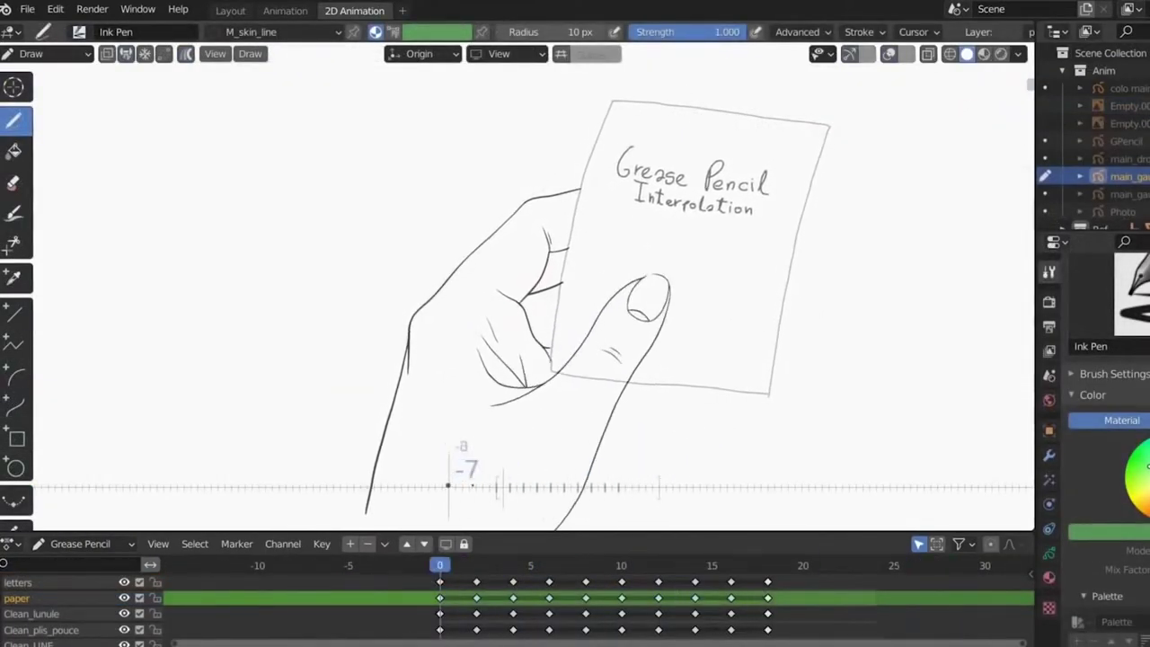
Export the drawing and open the exported PDF file
click(26, 8)
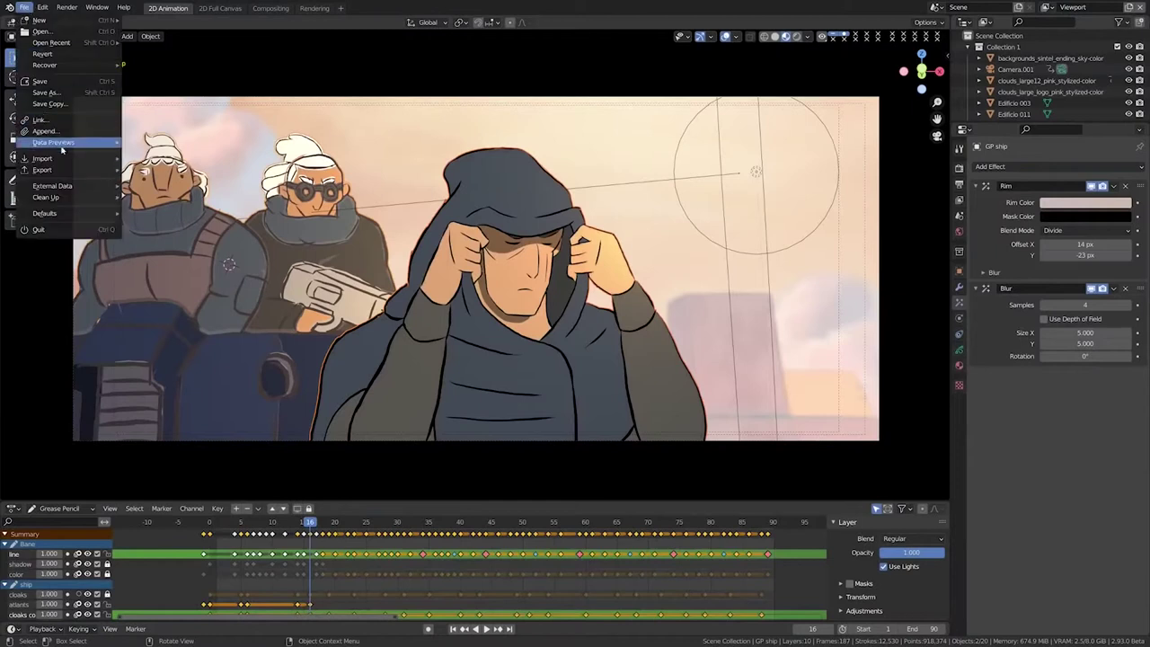
mouse_move(70, 170)
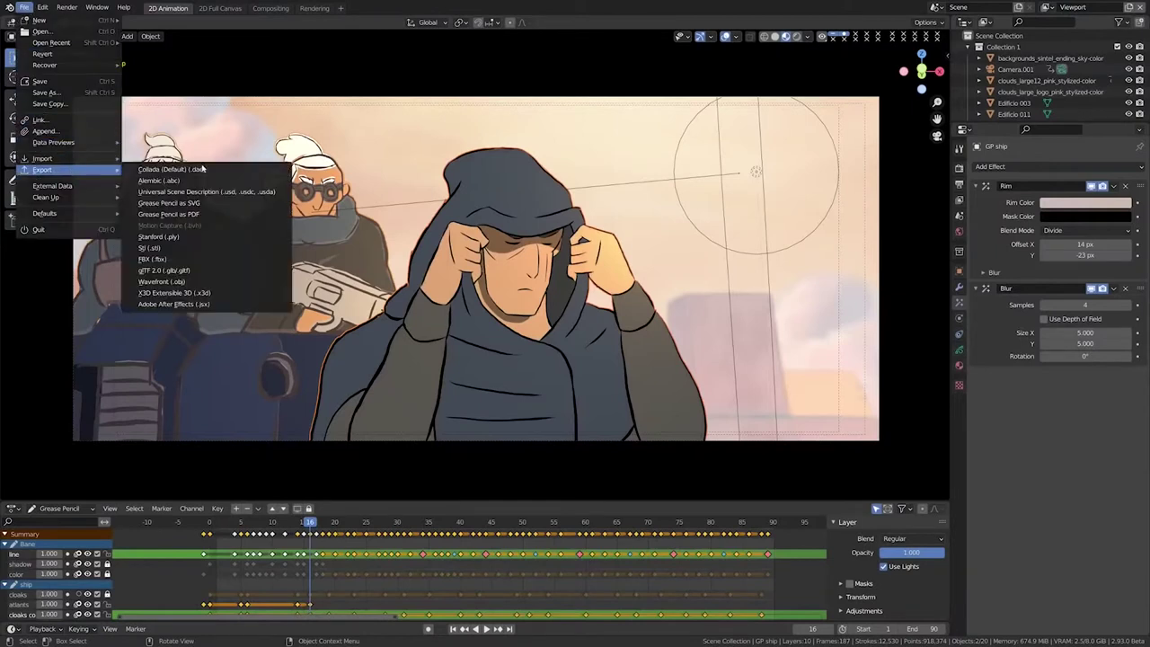
double_click(216, 147)
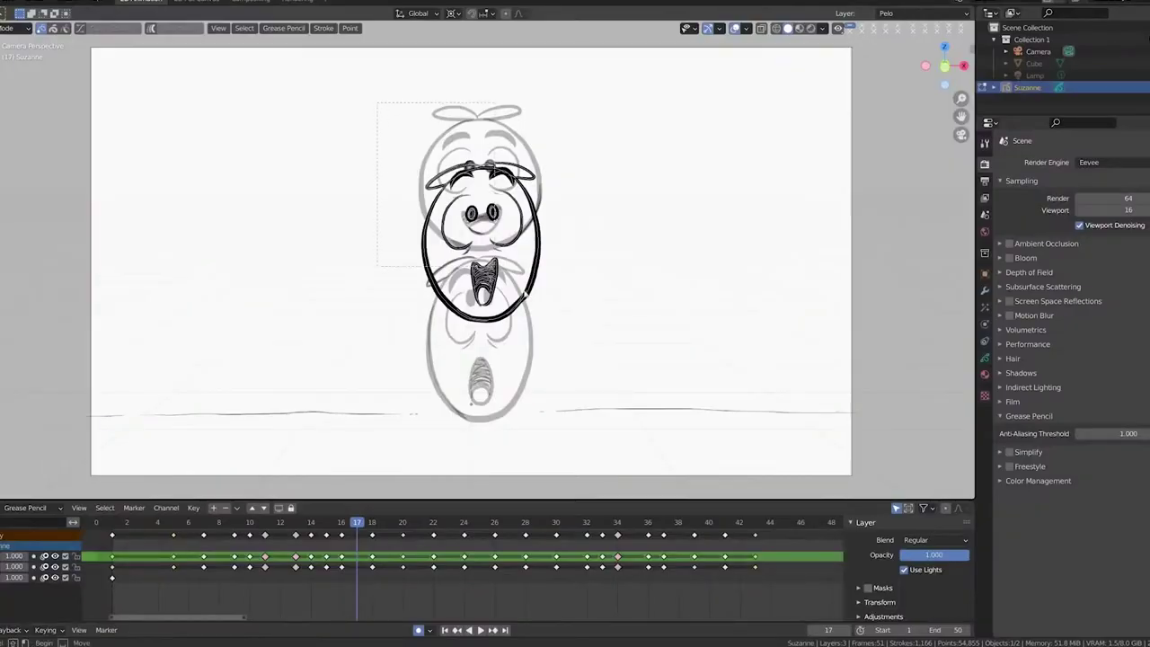
Move the pig character's face strokes higher on its body and step through frames to compare
drag(422, 154, 523, 312)
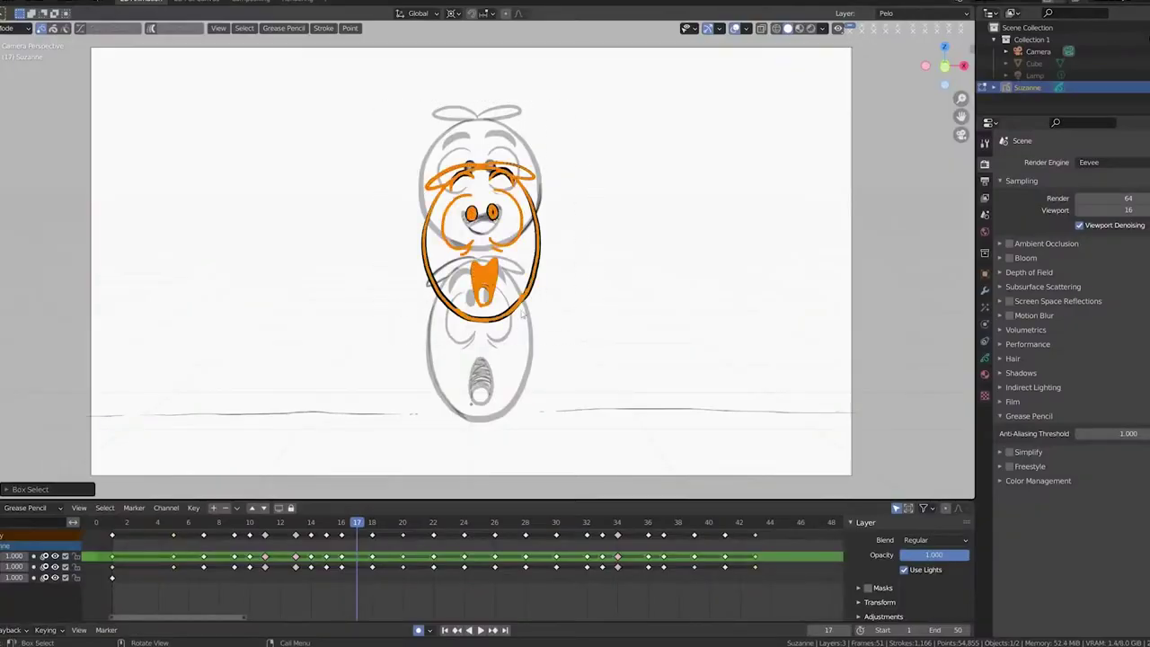
key(g)
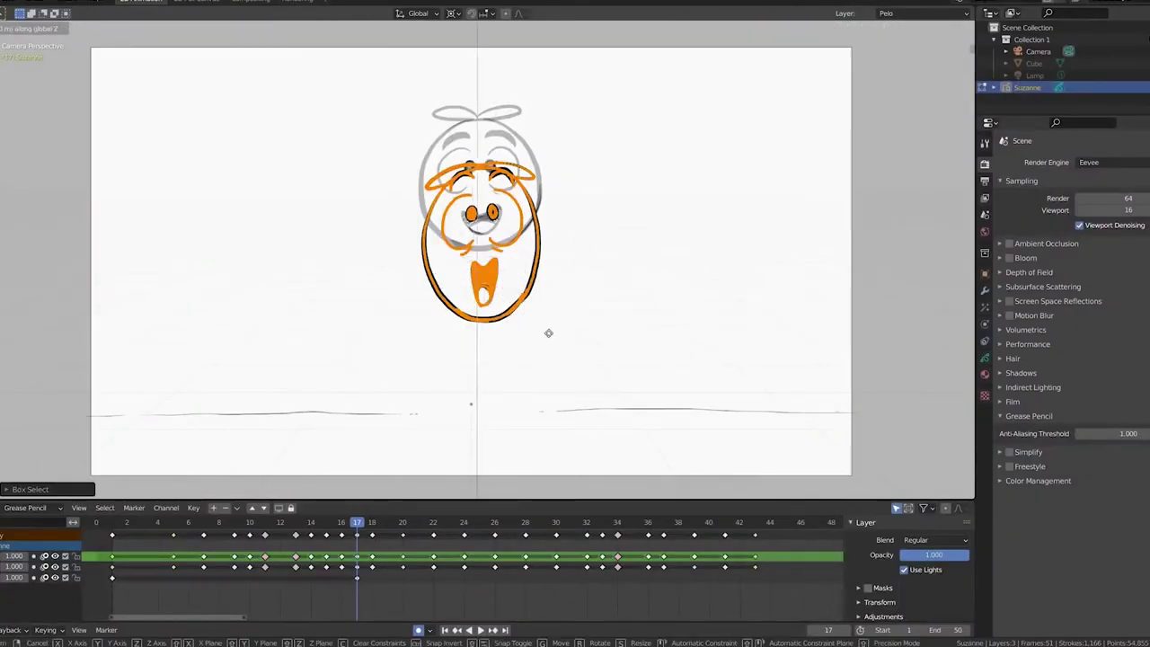
click(545, 311)
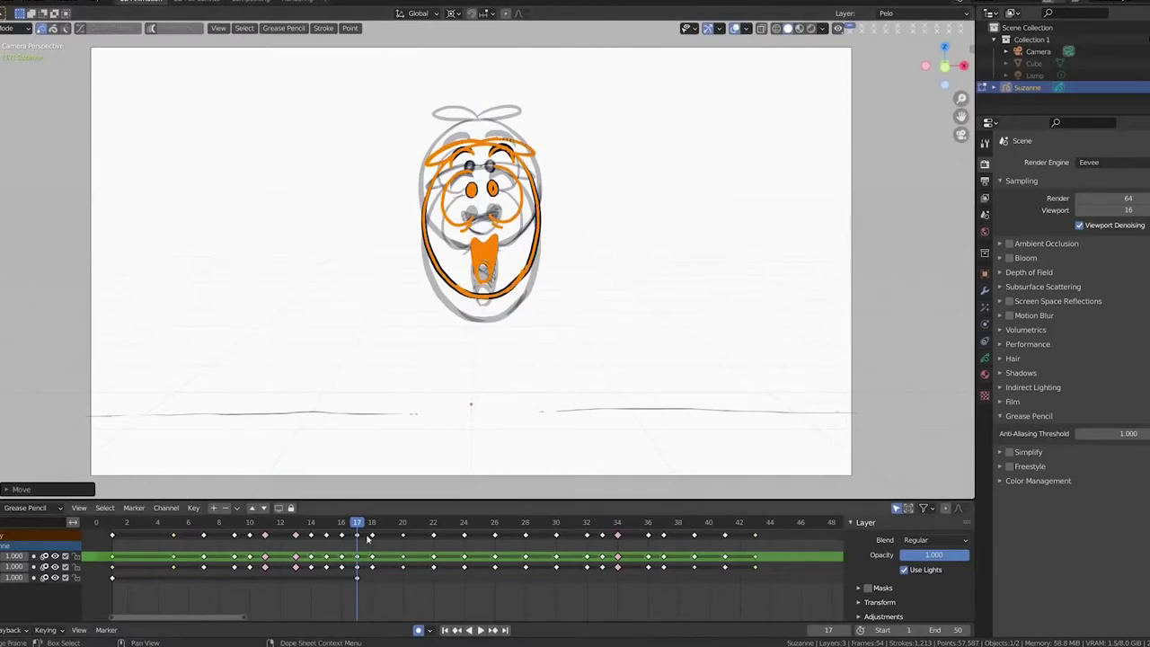
key(Left)
key(Right)
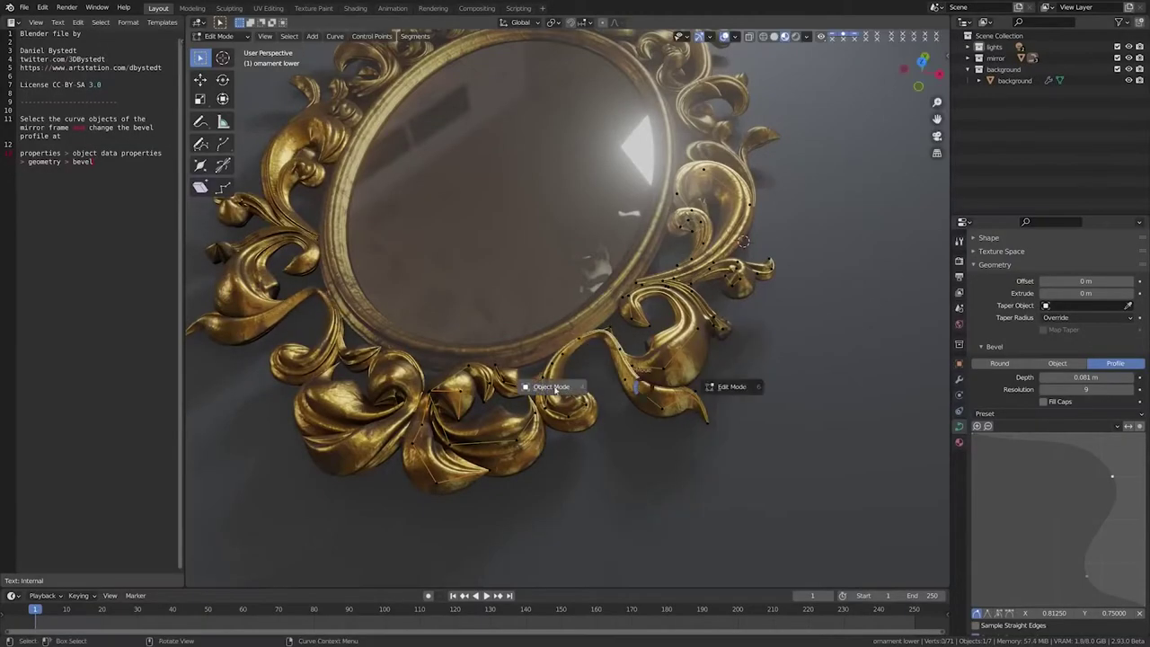
Switch the mirror frame to Object Mode and orbit around it
click(554, 388)
middle_drag(554, 388, 683, 342)
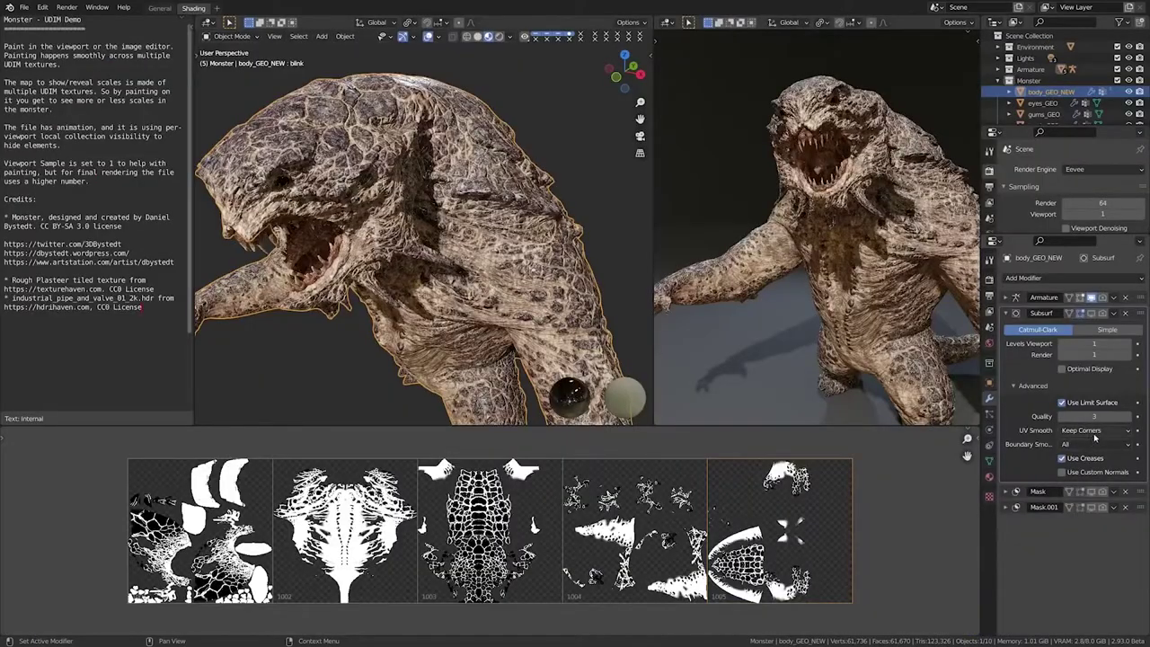
Set UV Smooth to Keep Corners and nudge a centre-seam vertex slightly right
click(1089, 432)
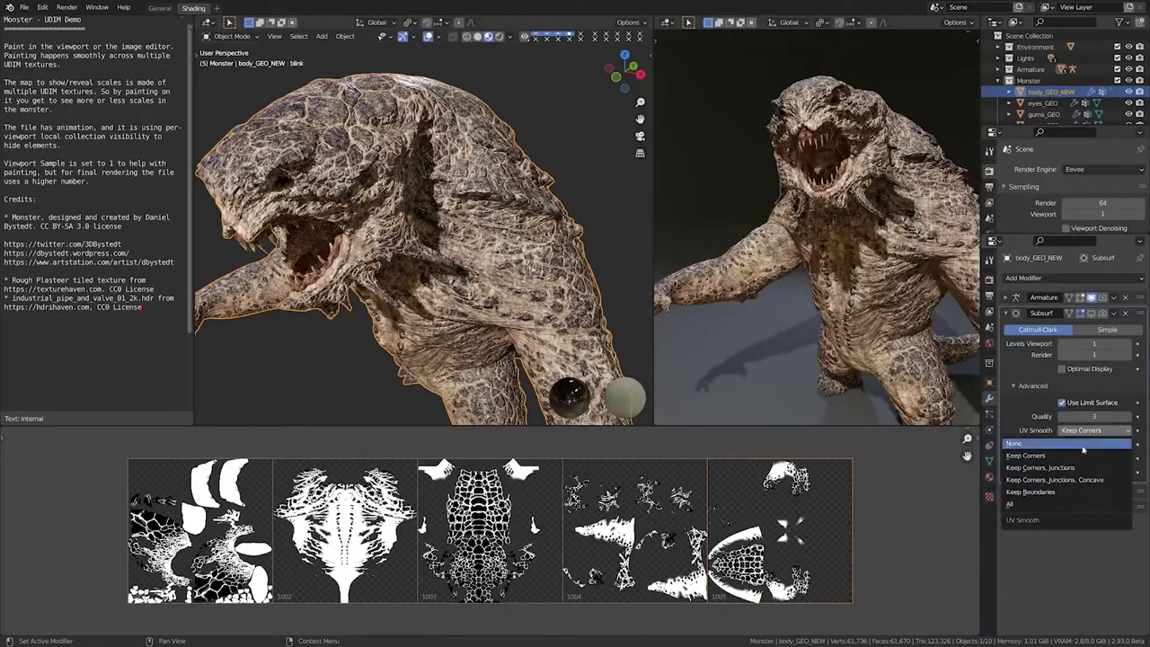
click(1073, 458)
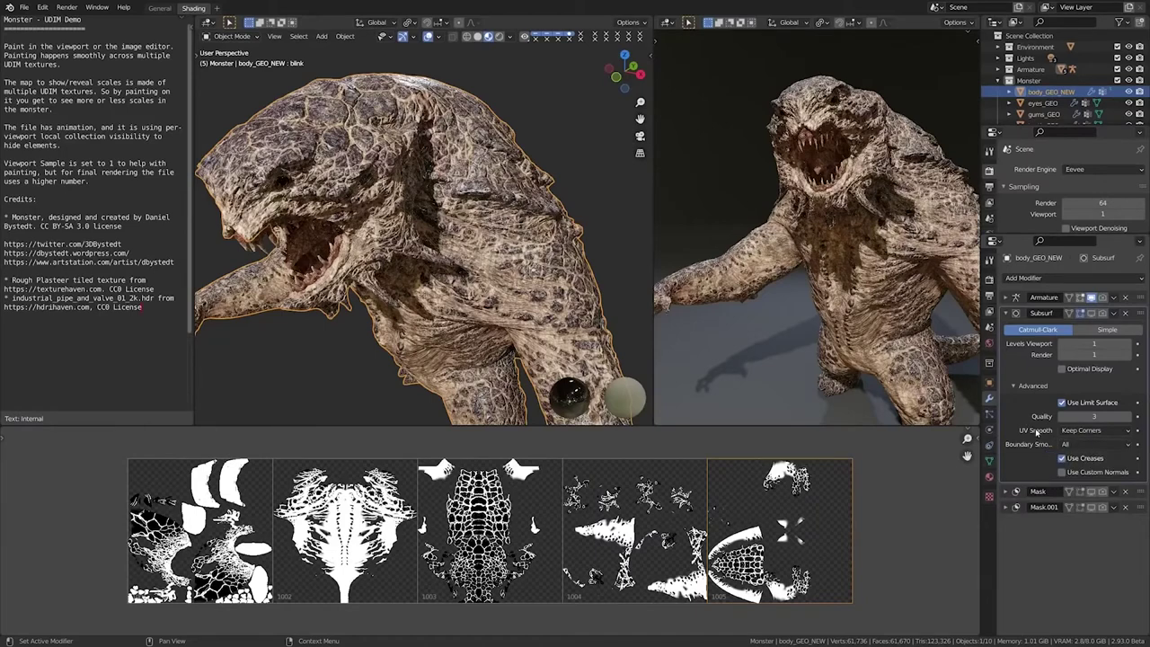
middle_drag(365, 227, 352, 196)
scroll(351, 191, up, 4)
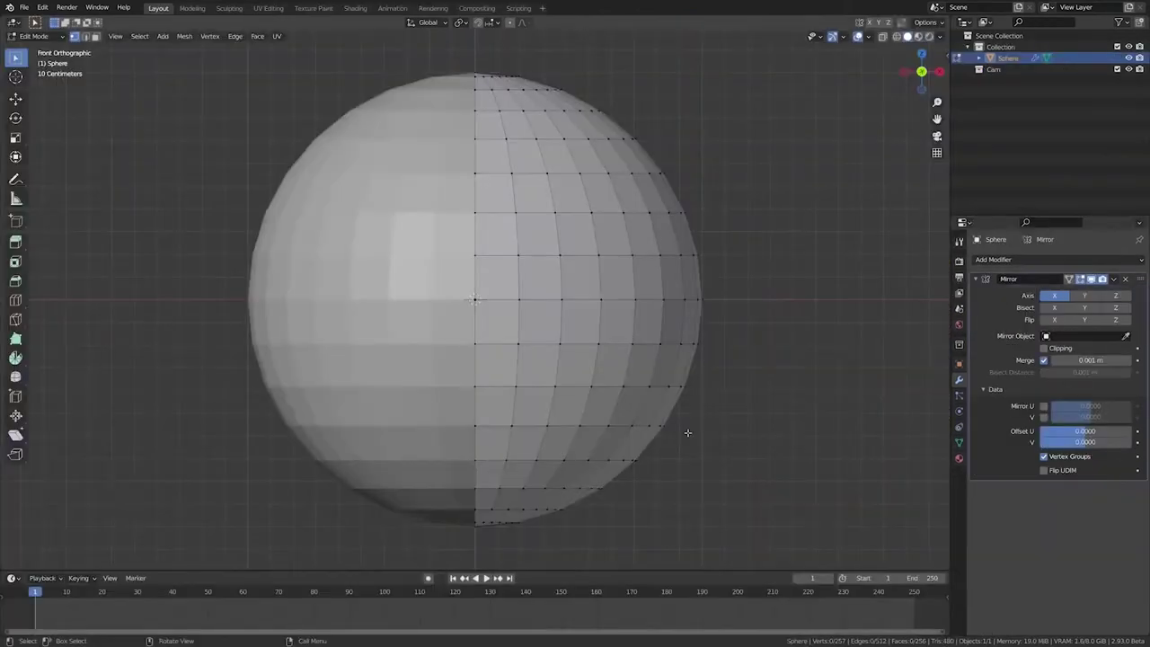
scroll(542, 356, up, 7)
click(512, 305)
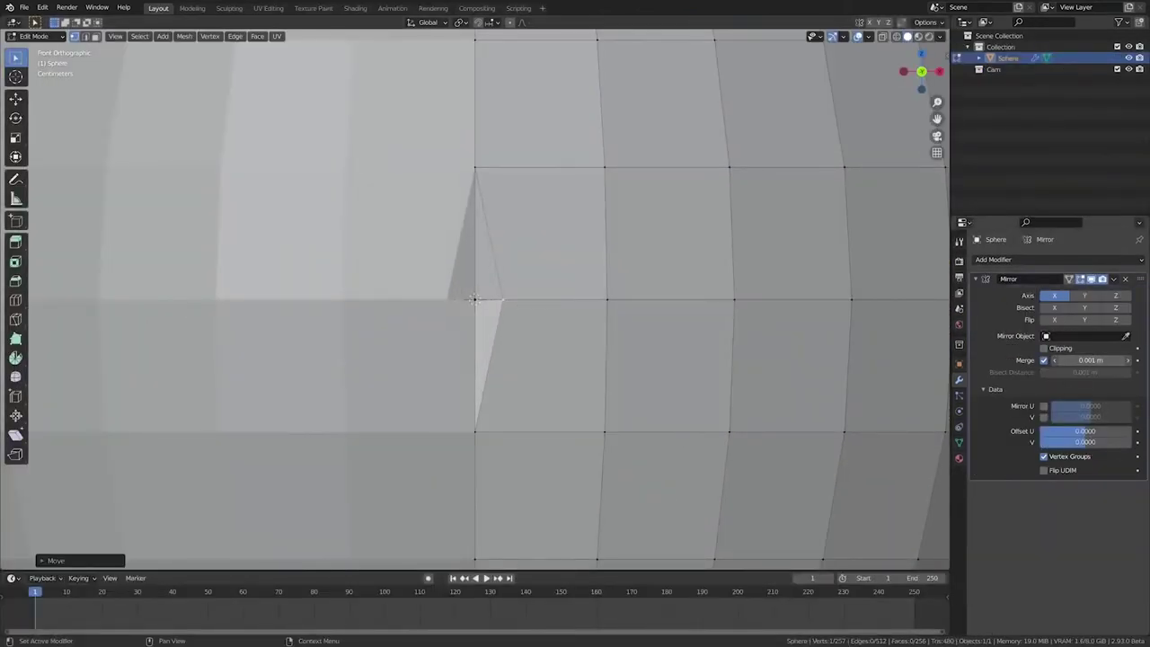
Show the whale model in Solid shading
middle_drag(476, 306, 602, 315)
scroll(476, 306, up, 5)
scroll(470, 475, up, 4)
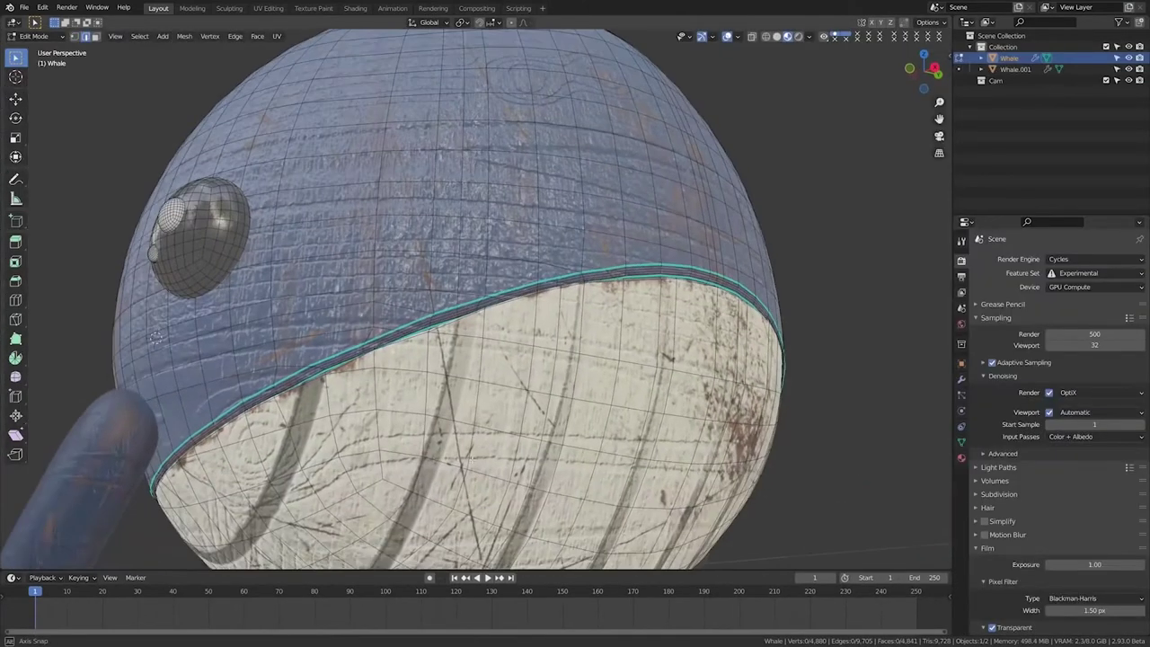
click(497, 423)
scroll(419, 427, up, 2)
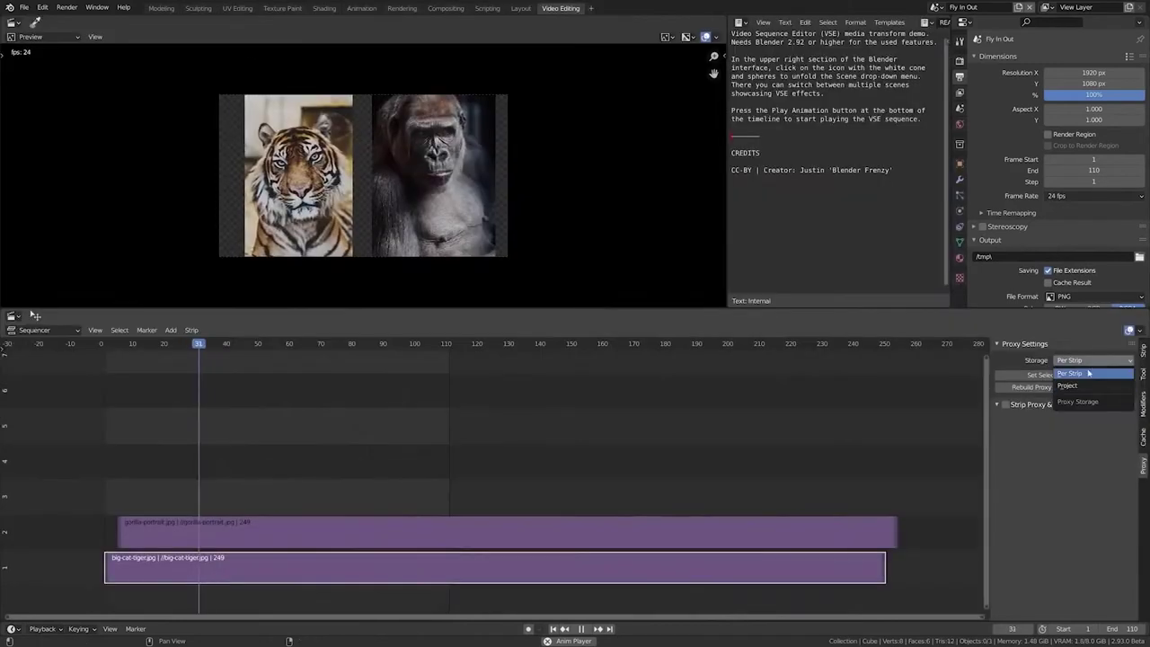
Keep proxy storage at Per Strip and place the greasepencil_rig_animation clips on the timeline
click(1088, 372)
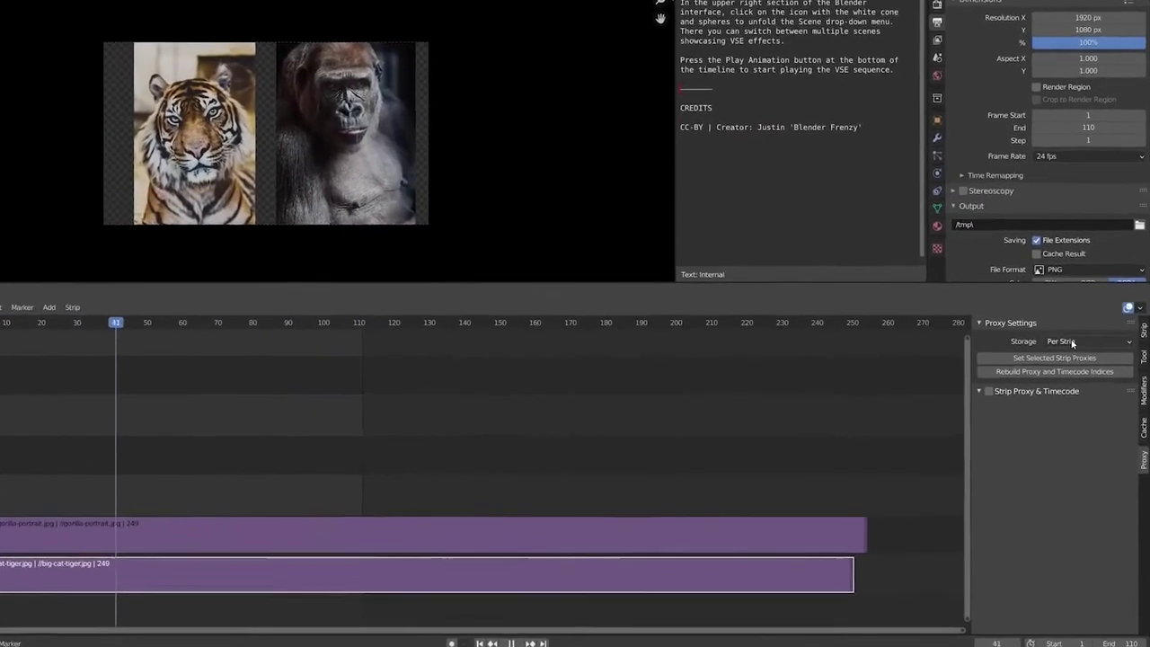
click(1086, 356)
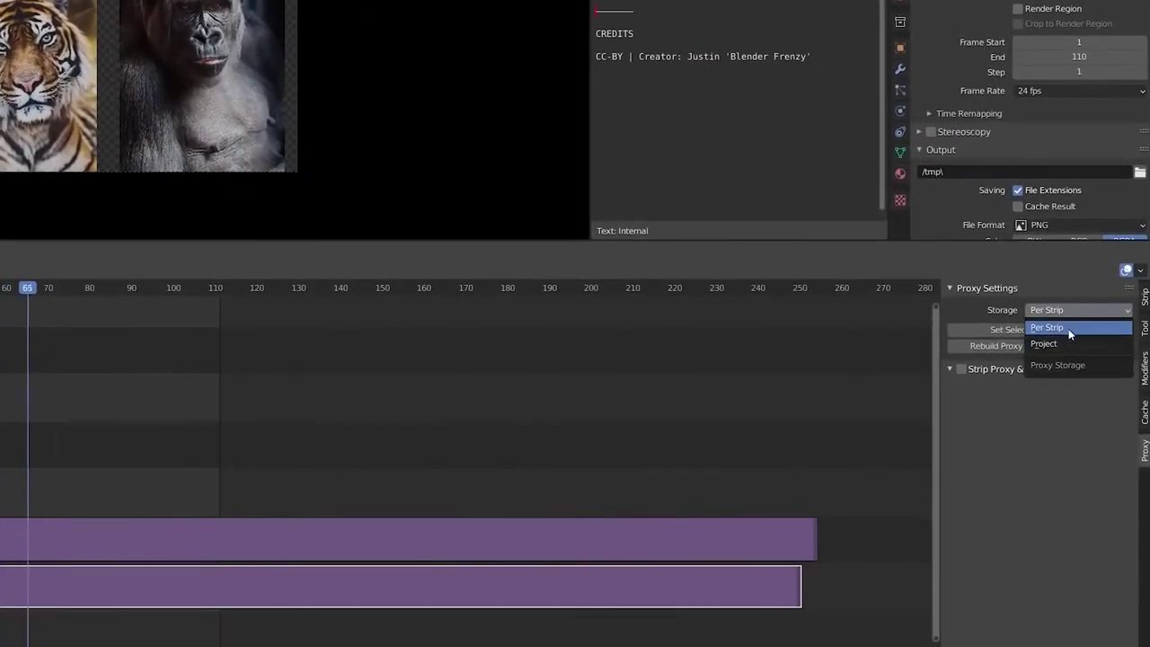
click(1065, 311)
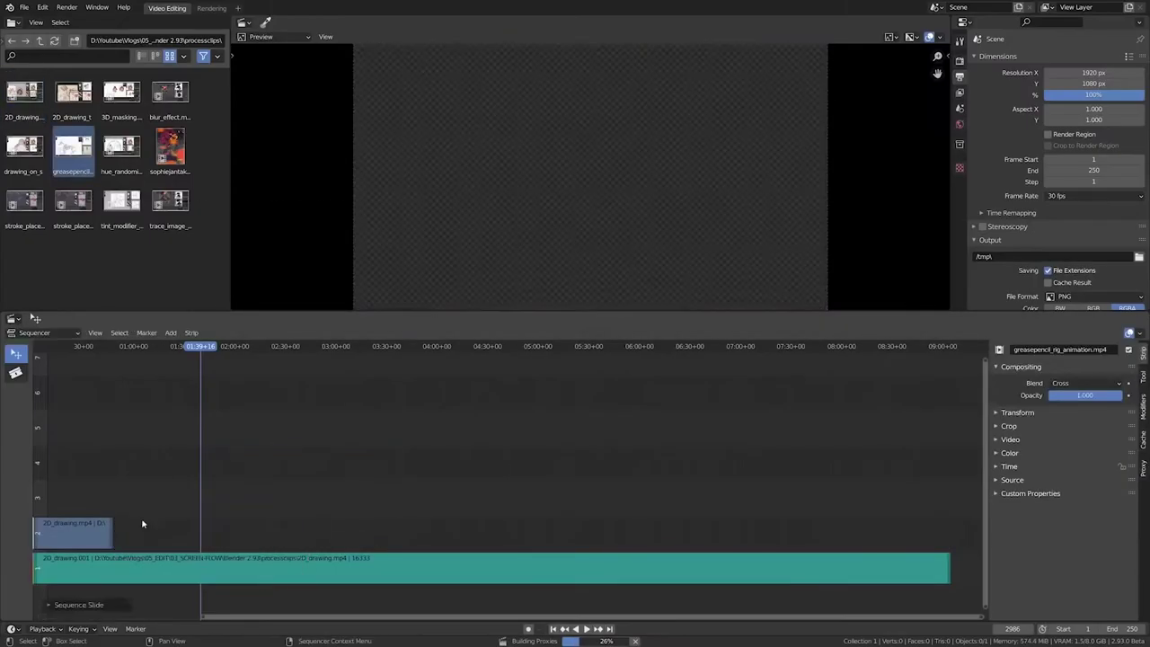
drag(73, 148, 180, 507)
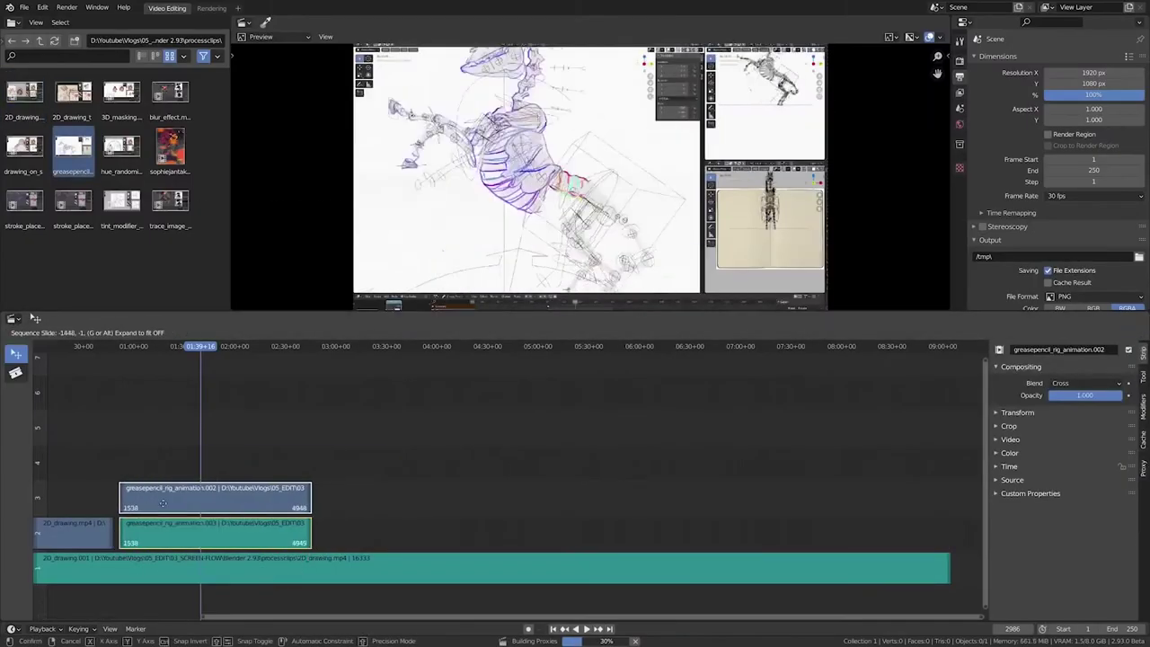
click(154, 508)
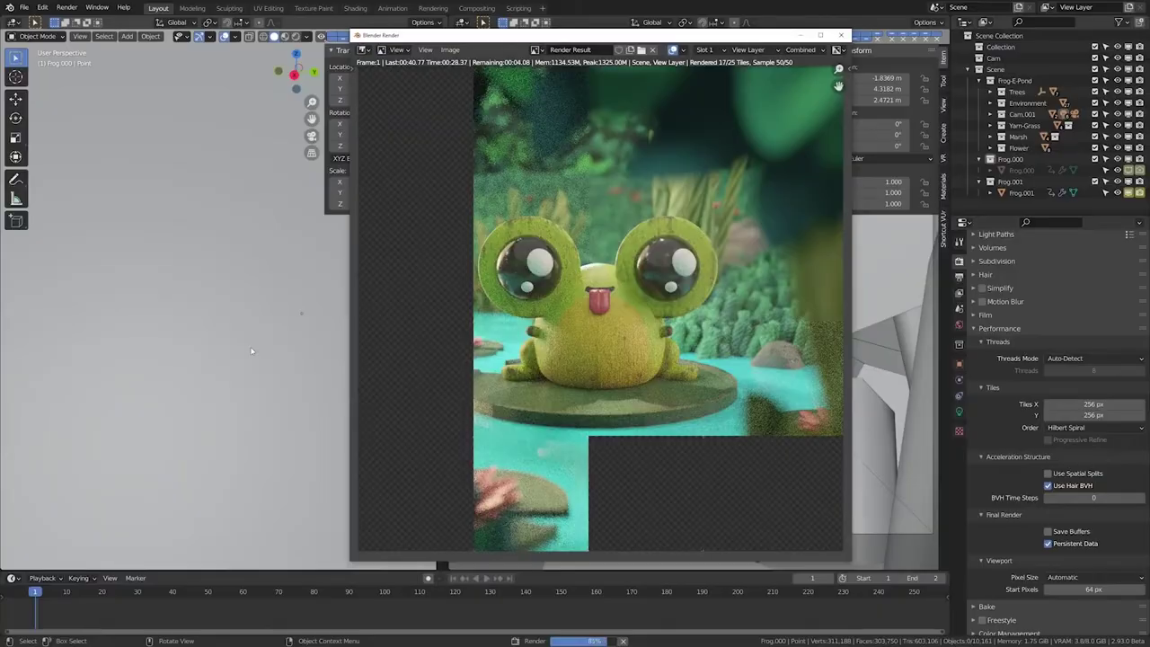
scroll(990, 504, up, 4)
scroll(990, 505, down, 4)
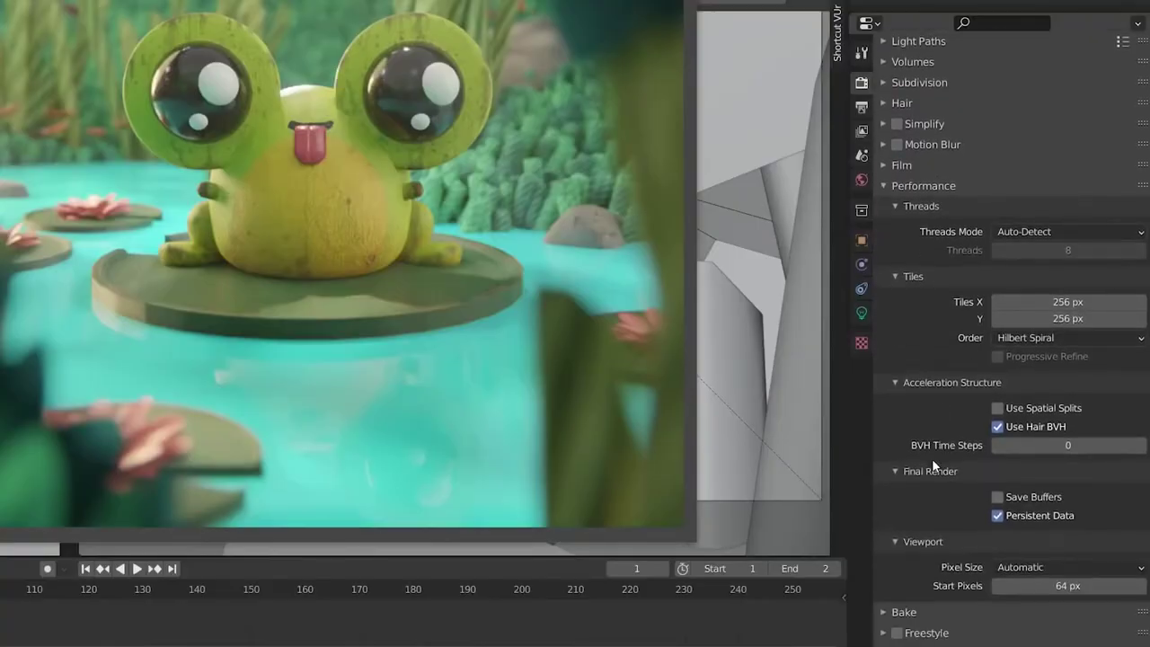
click(997, 516)
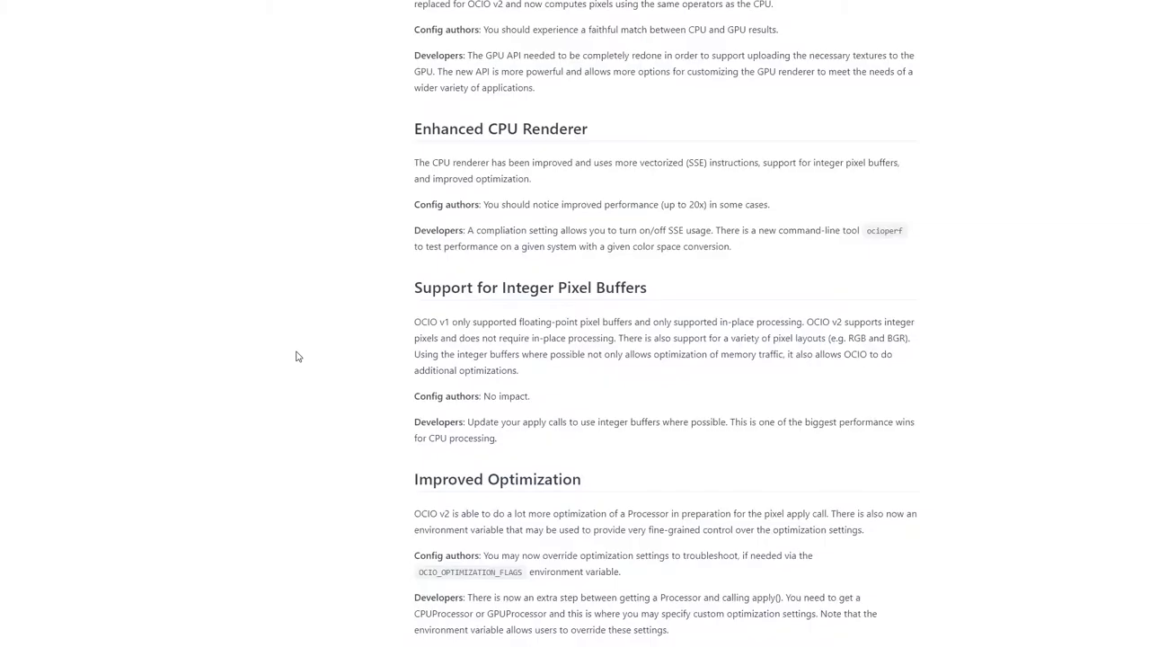
Set the area light's Beam Shape Spread to 1°, then begin a Mask Expand across the goat sculpt
scroll(297, 357, down, 5)
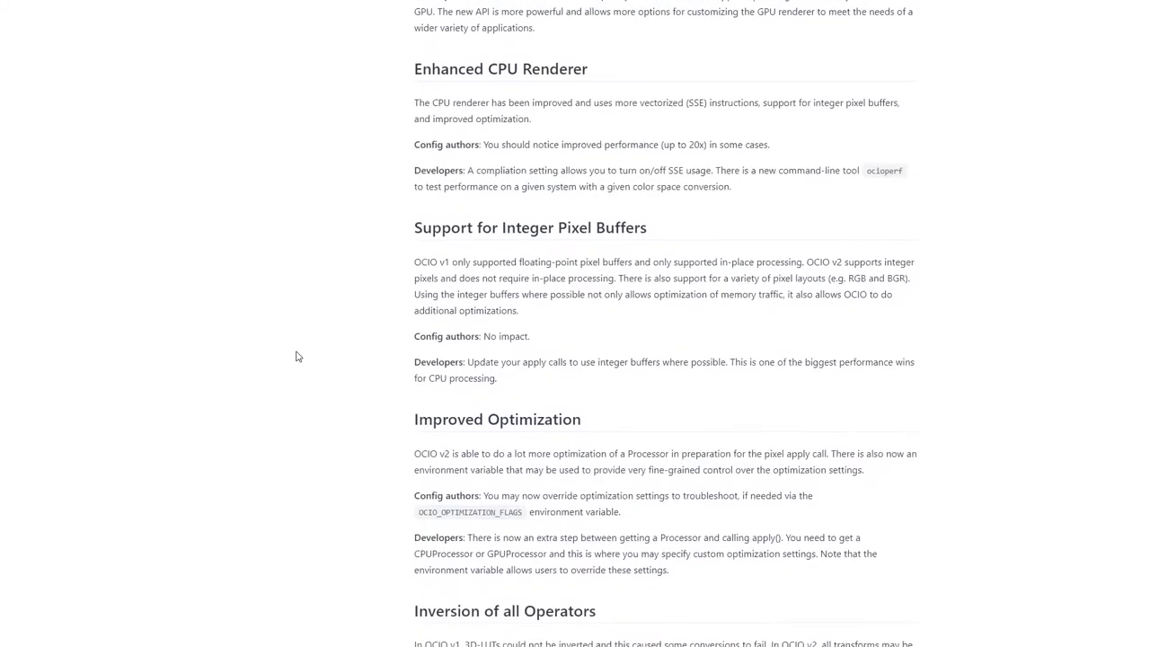
scroll(297, 357, down, 3)
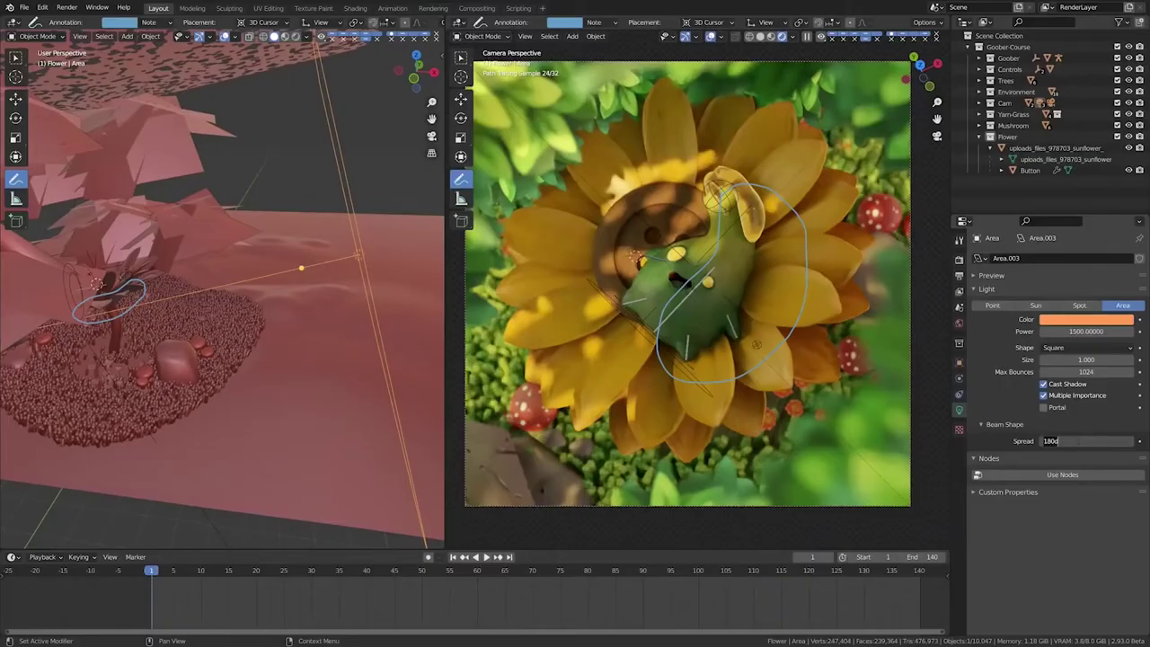
key(Return)
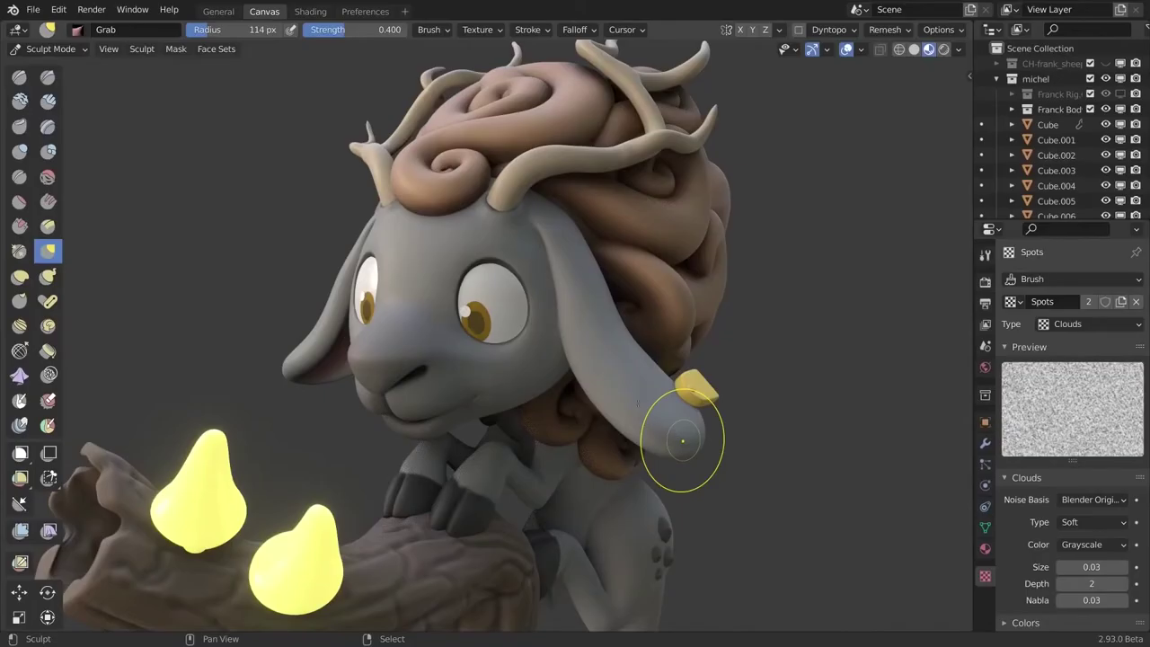
key(shift+a)
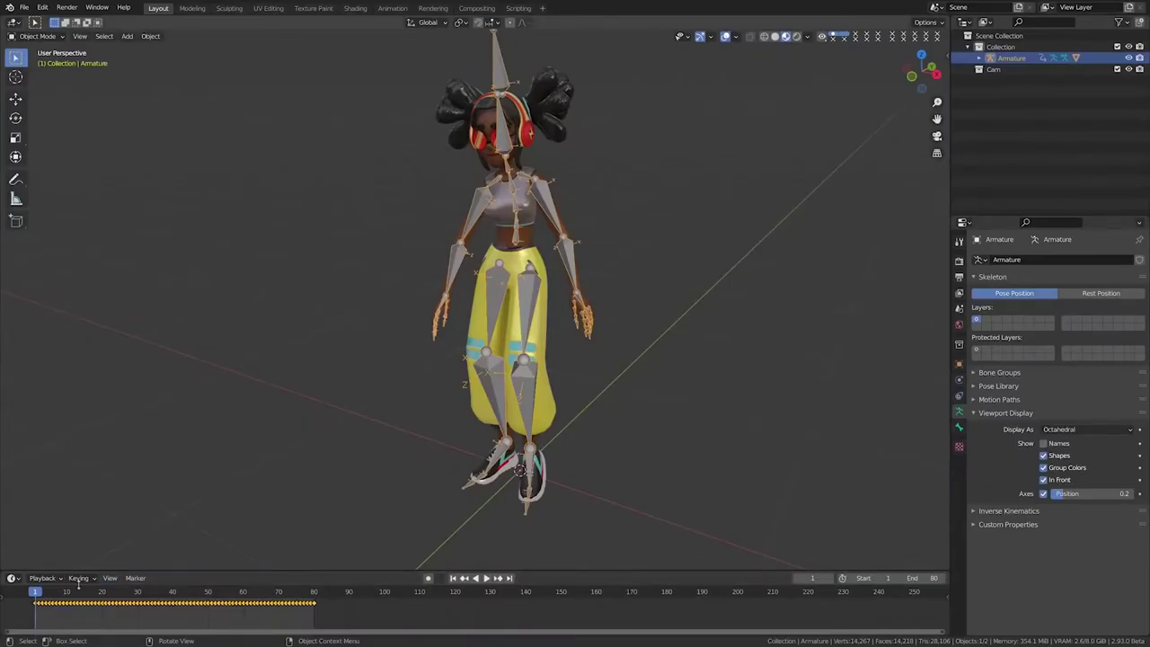
Play and stop the walk cycle, override the linked data to list Ground's entries, and detect features in the dog clip
key(space)
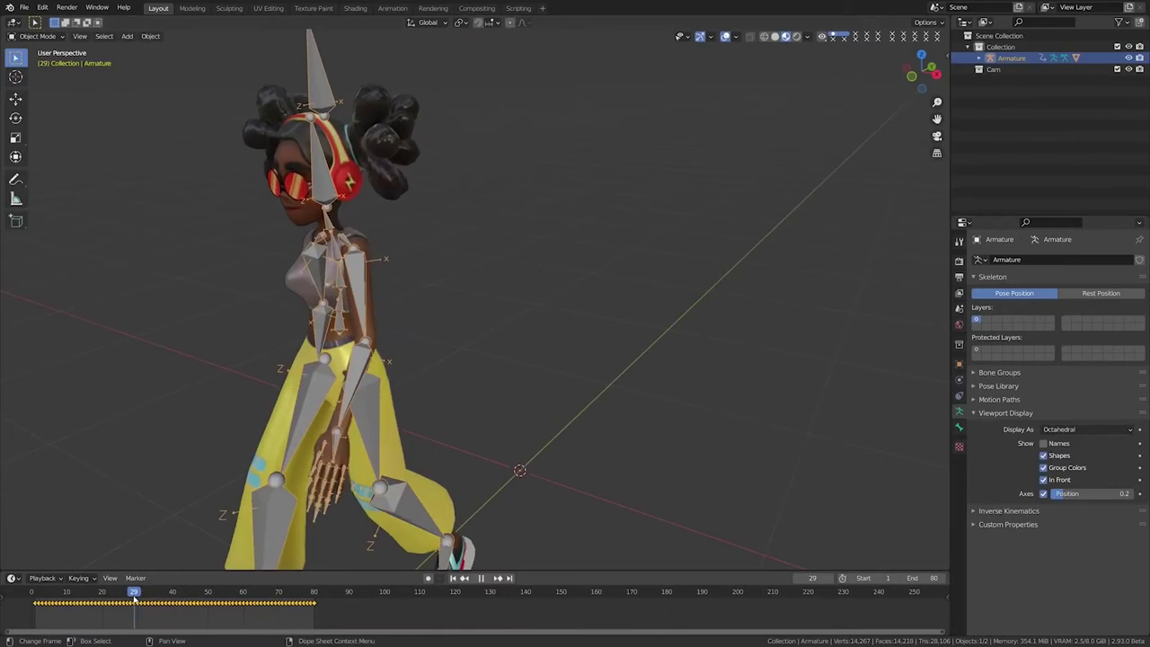
key(space)
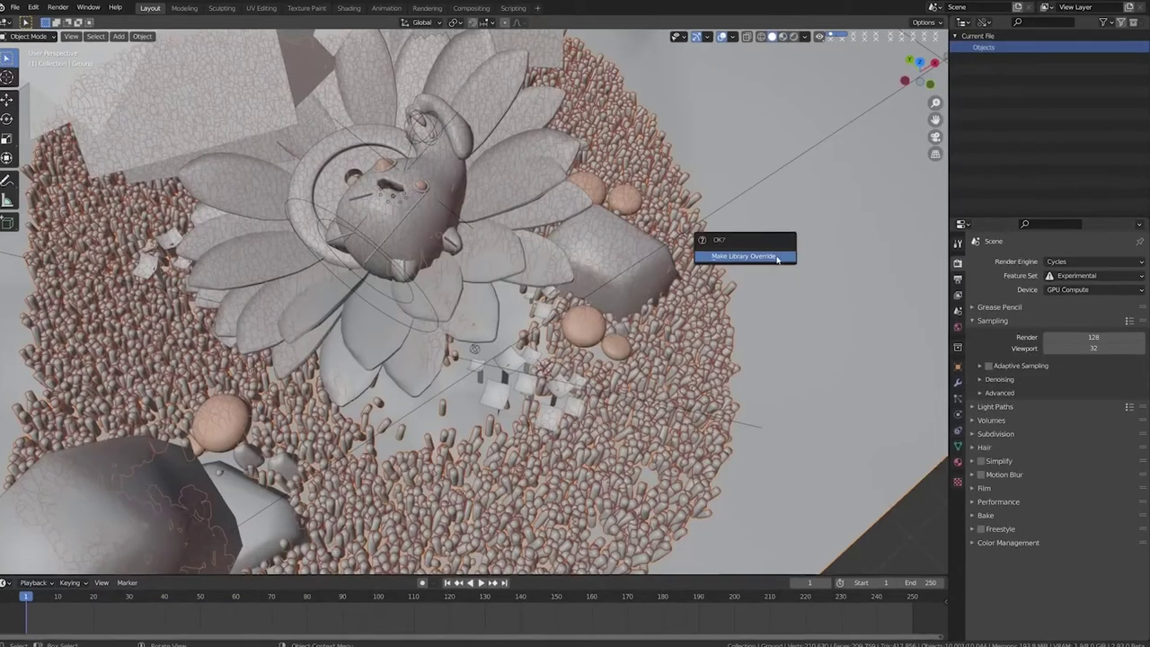
click(778, 255)
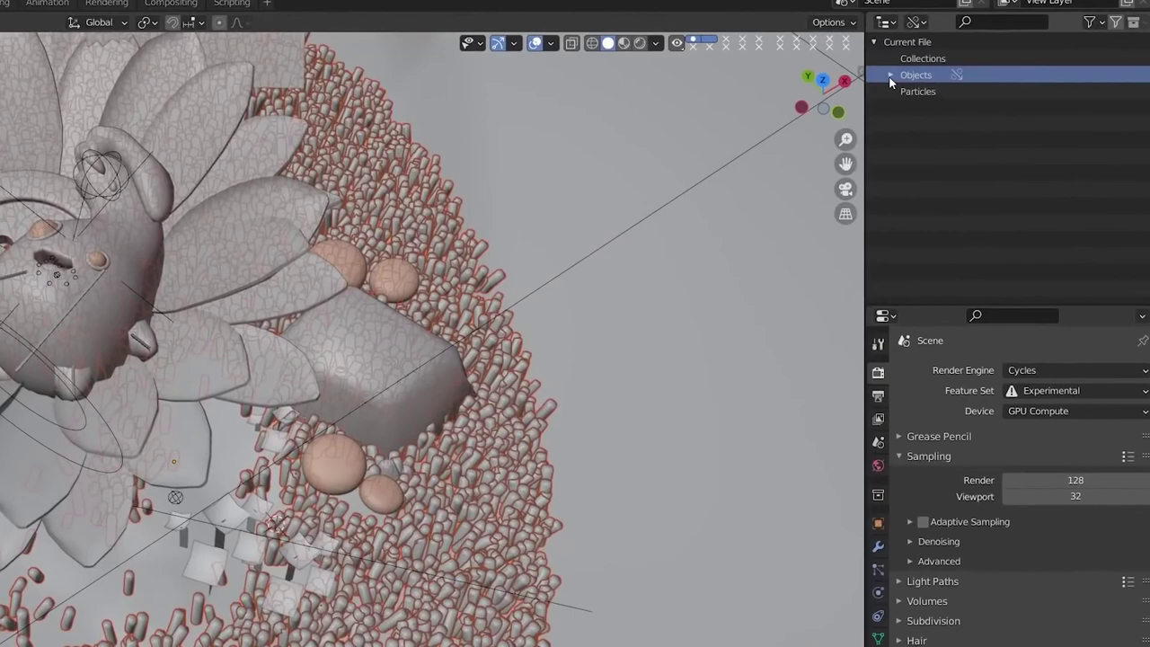
click(907, 92)
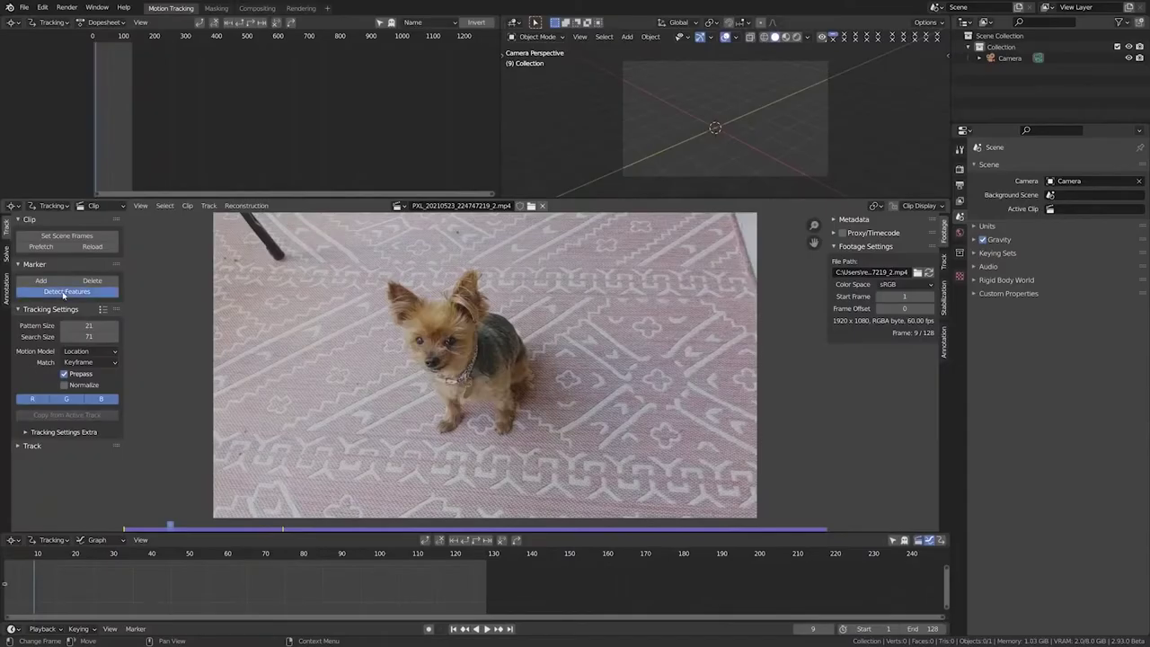
click(64, 293)
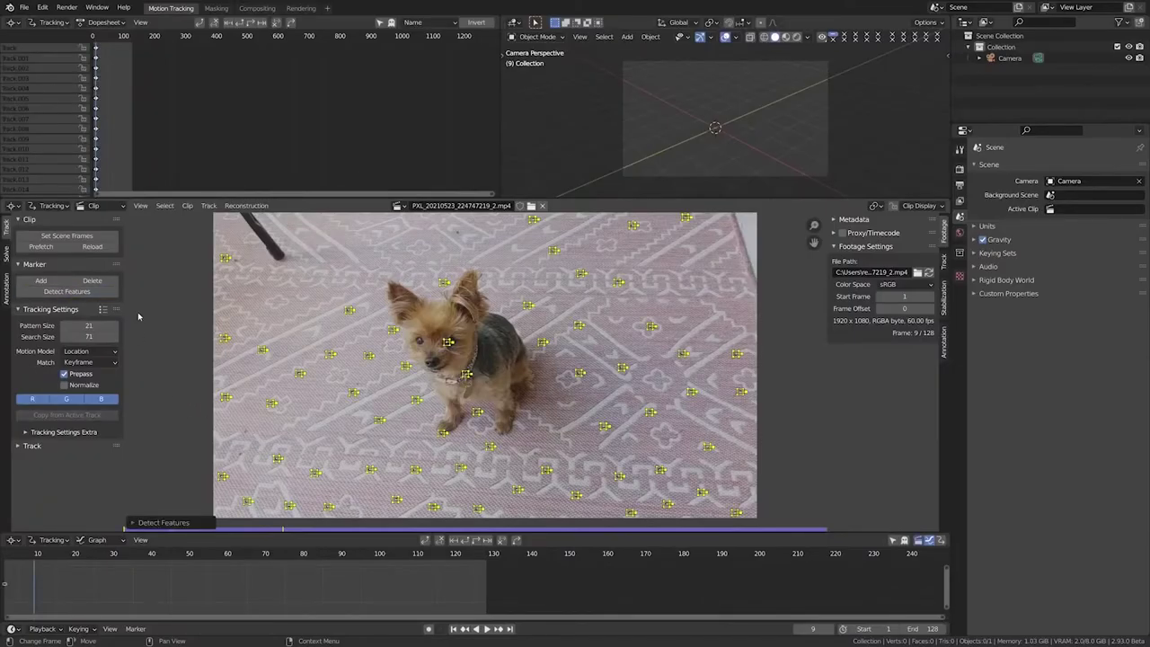
Track the markers forwards through the dog clip, then set the Scene Cryptomatte's Matte ID to Frog.001
click(206, 208)
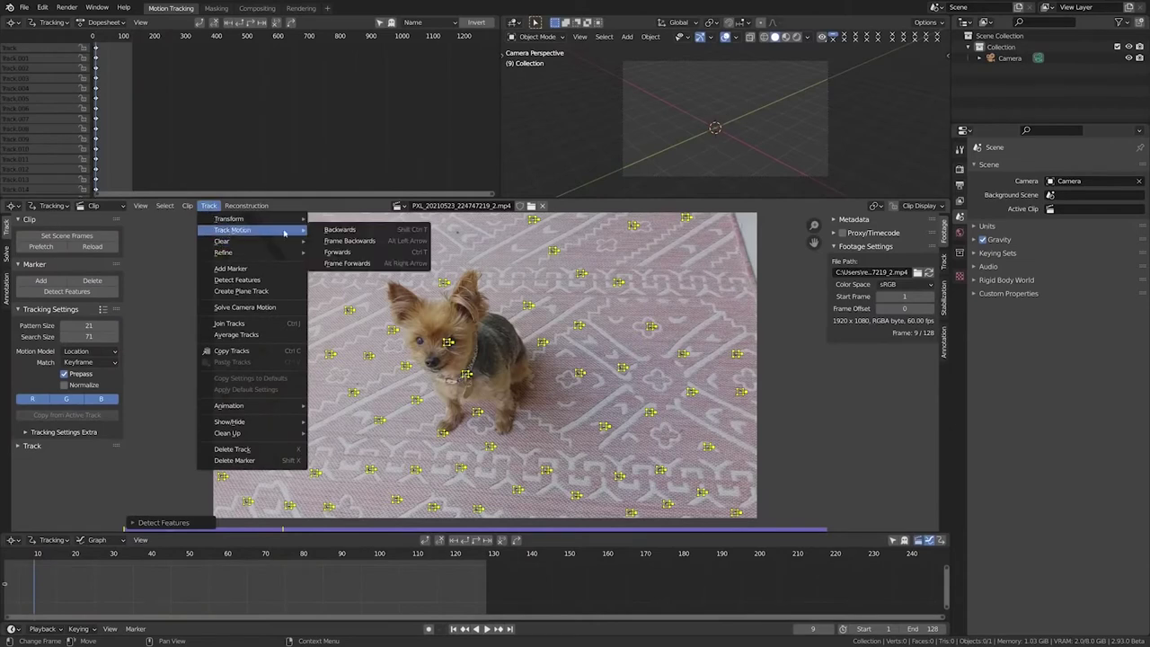
click(340, 252)
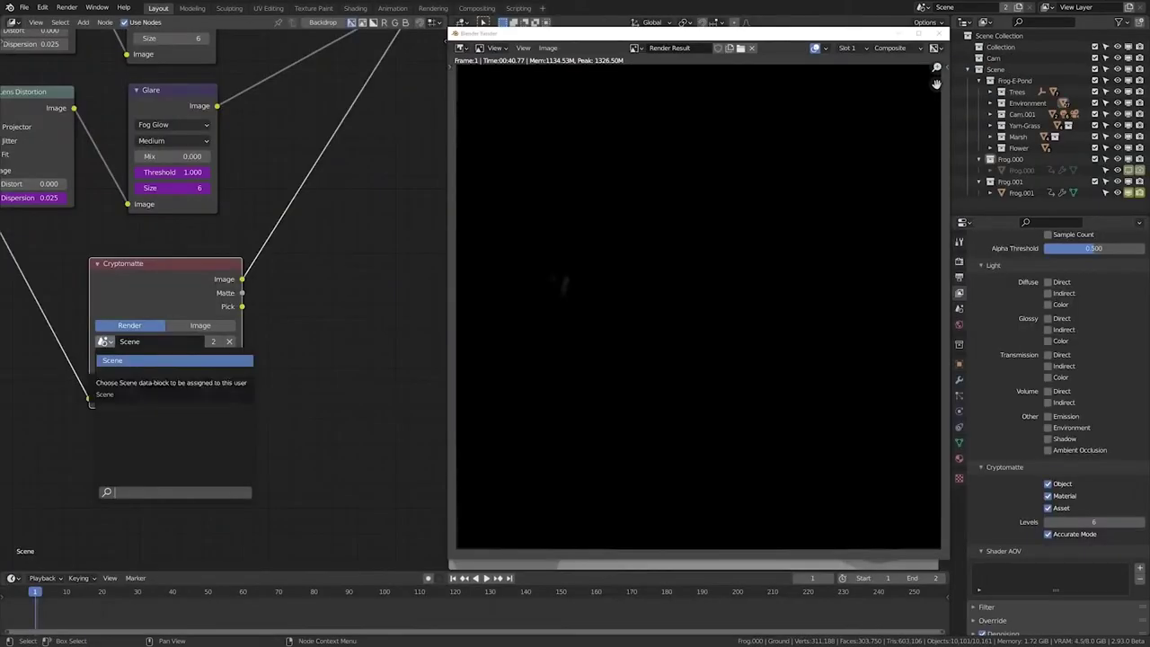
click(129, 360)
text(Frog.)
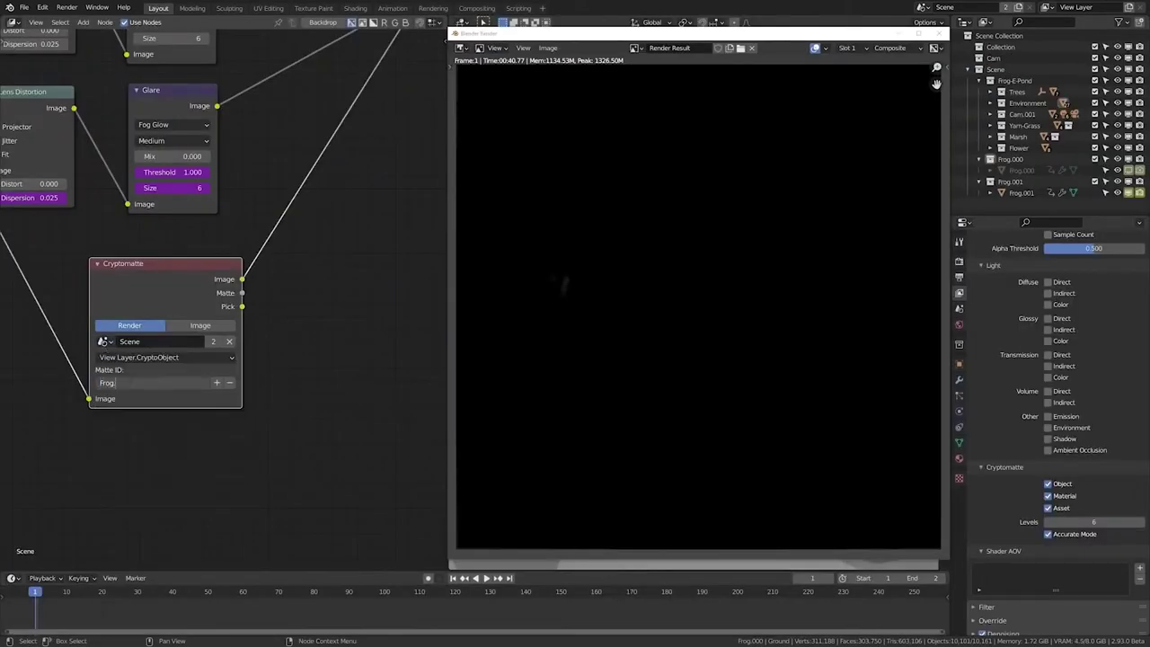
text(001)
key(Return)
Scroll down through the EEVEE release notes past the Volumetrics section
scroll(106, 300, down, 3)
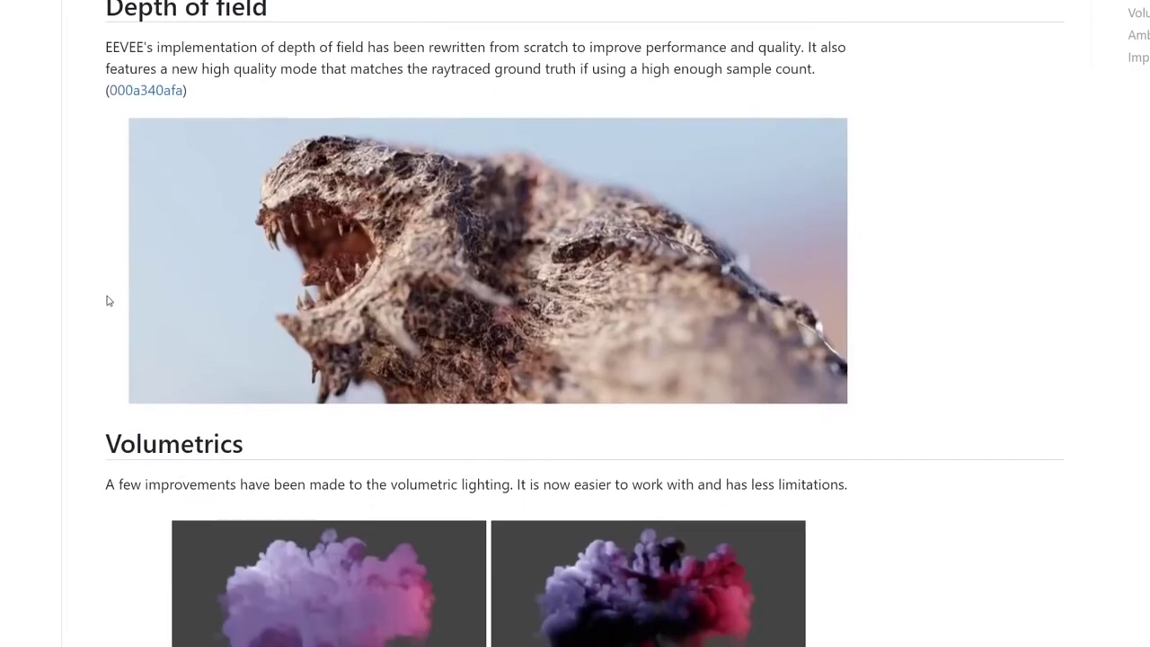
scroll(106, 300, down, 3)
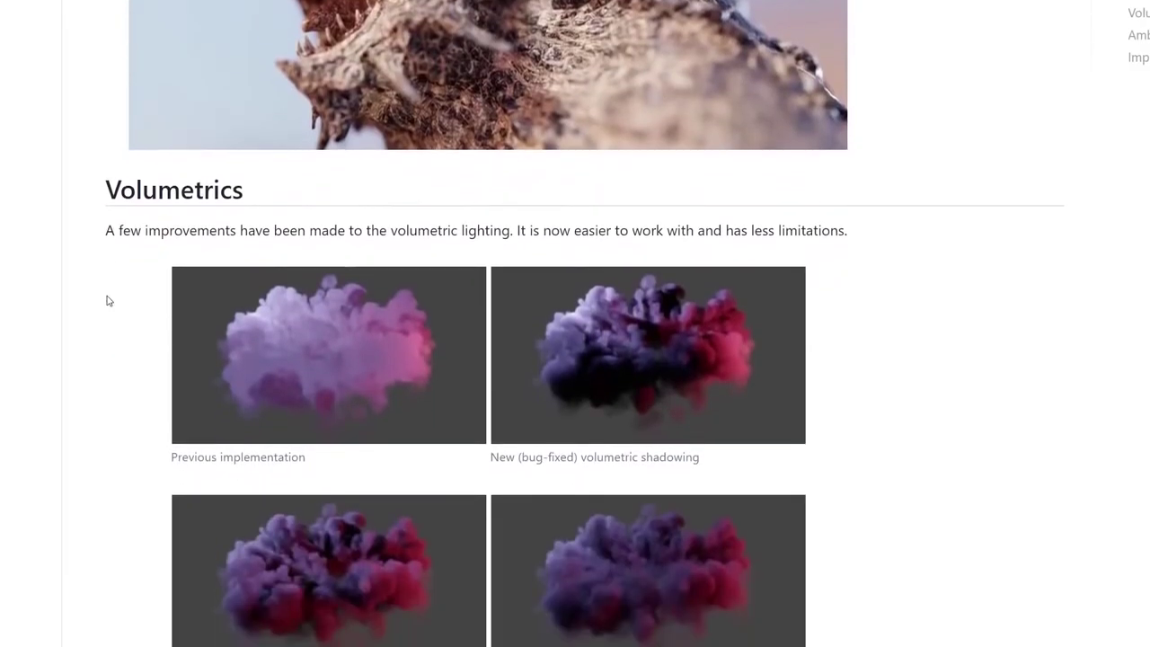
scroll(106, 300, down, 4)
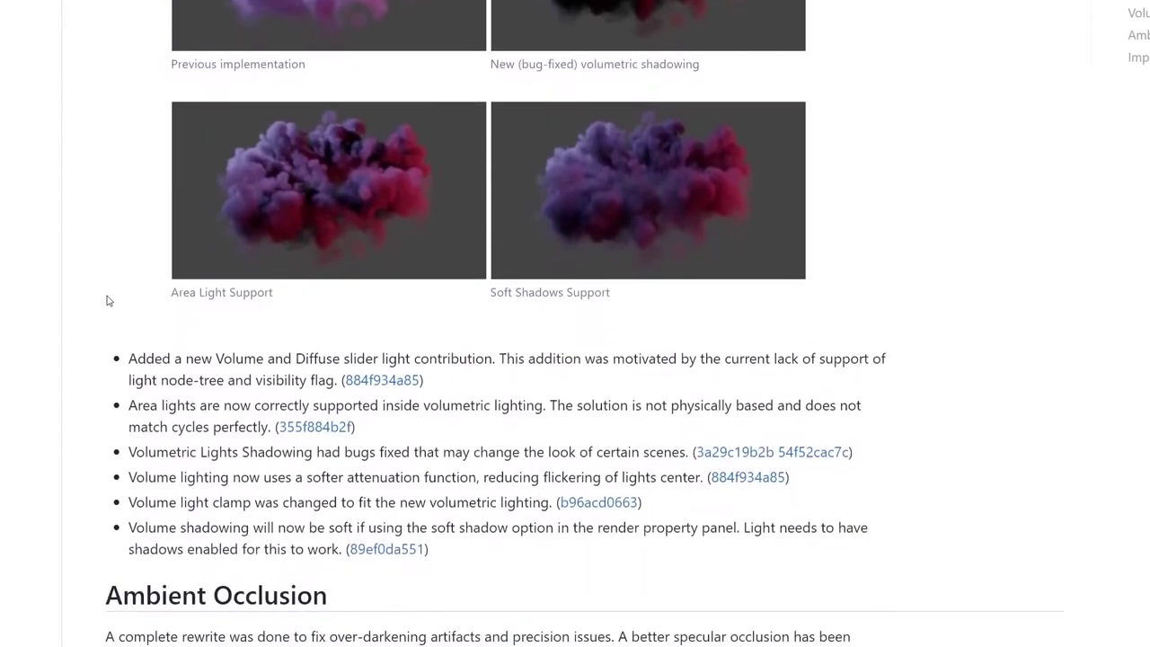
scroll(106, 300, down, 2)
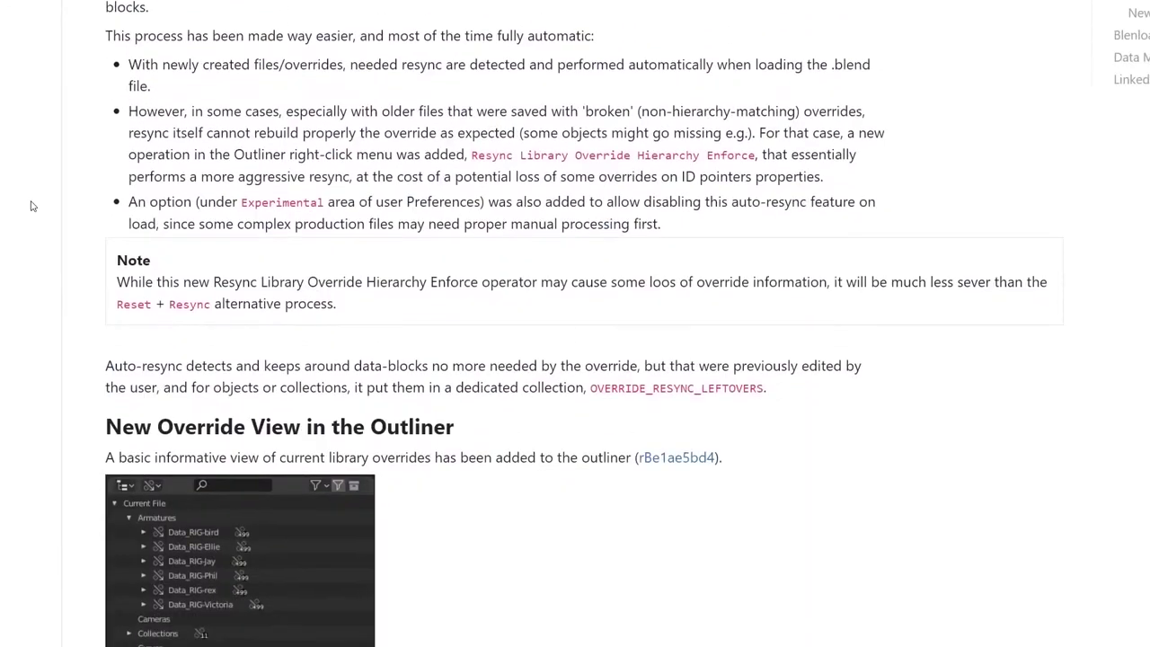
scroll(31, 206, down, 3)
scroll(30, 207, down, 4)
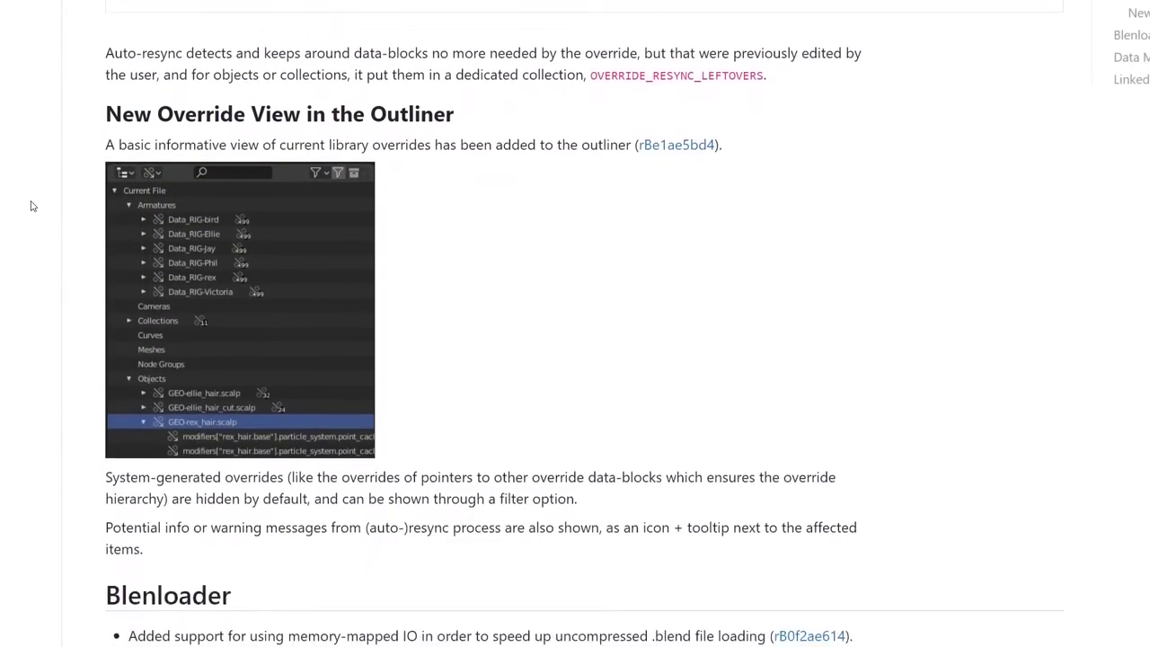
scroll(31, 207, down, 4)
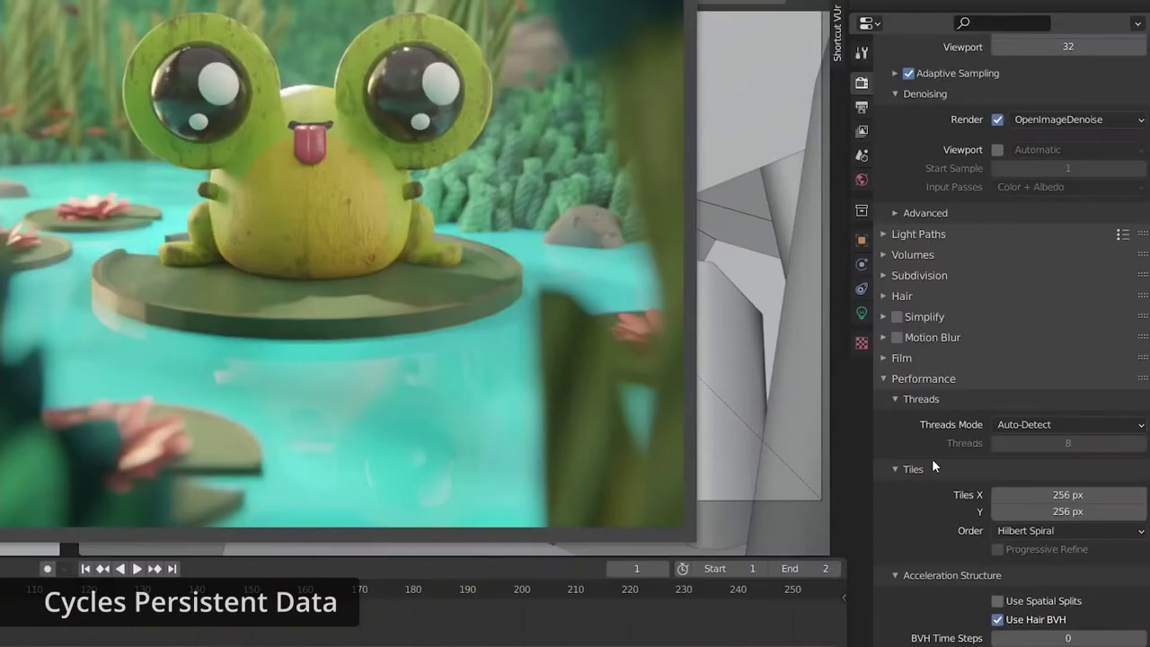
Enable Persistent Data under Cycles Performance, then fill the girl's hair orange across multiple frames
scroll(932, 458, down, 5)
click(999, 518)
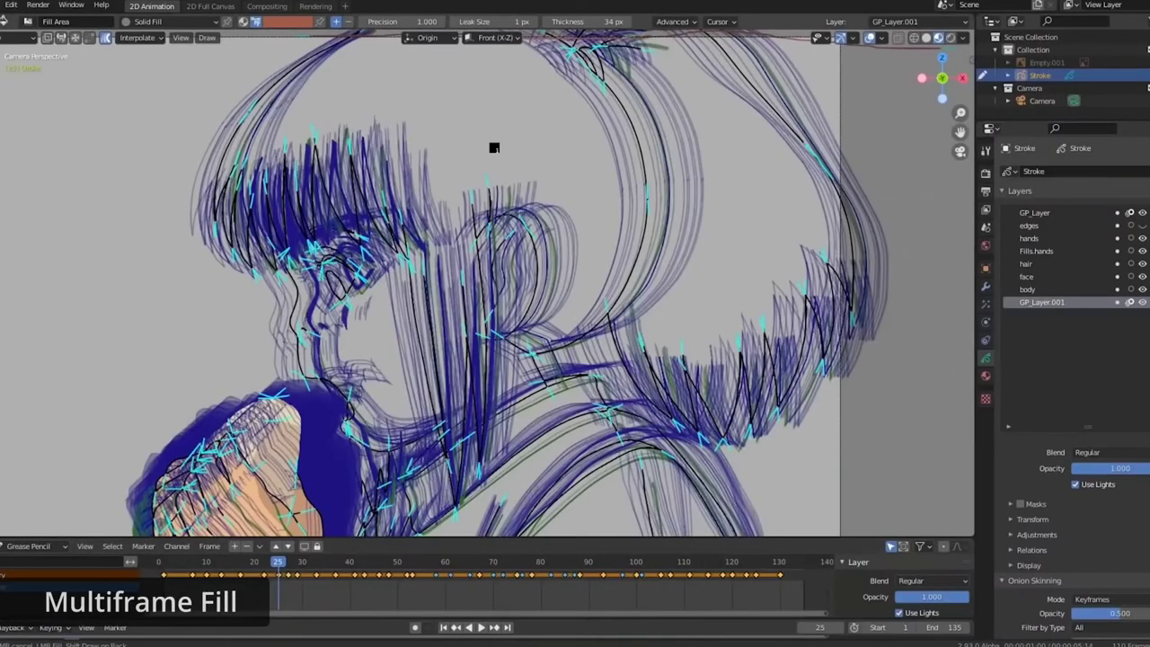
click(494, 147)
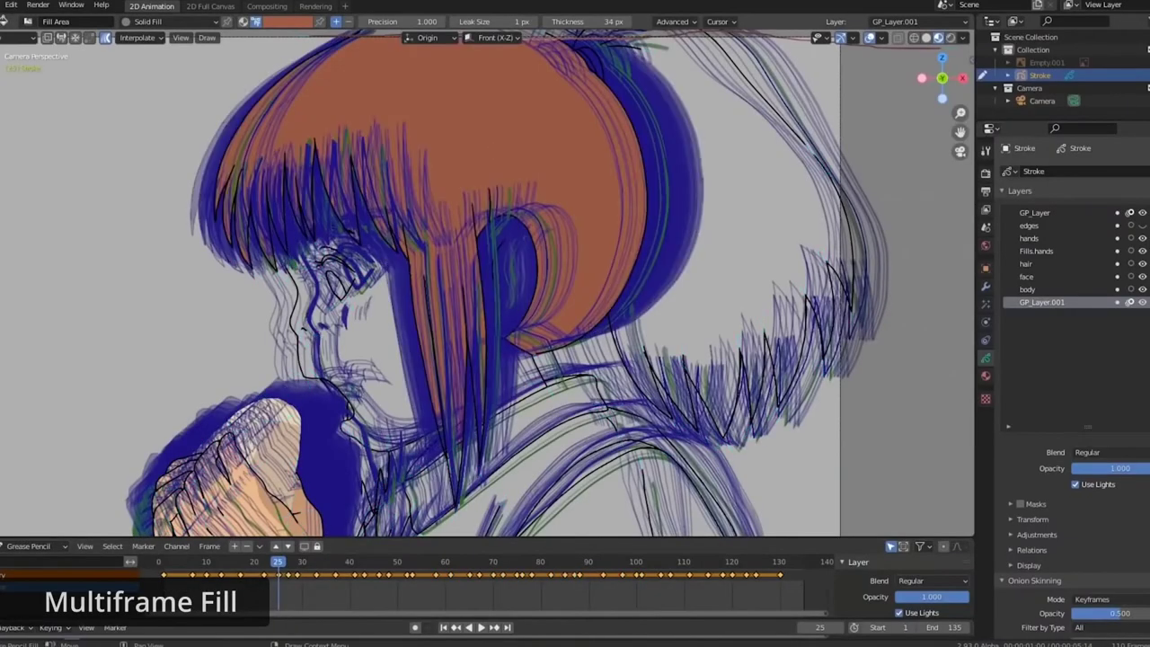